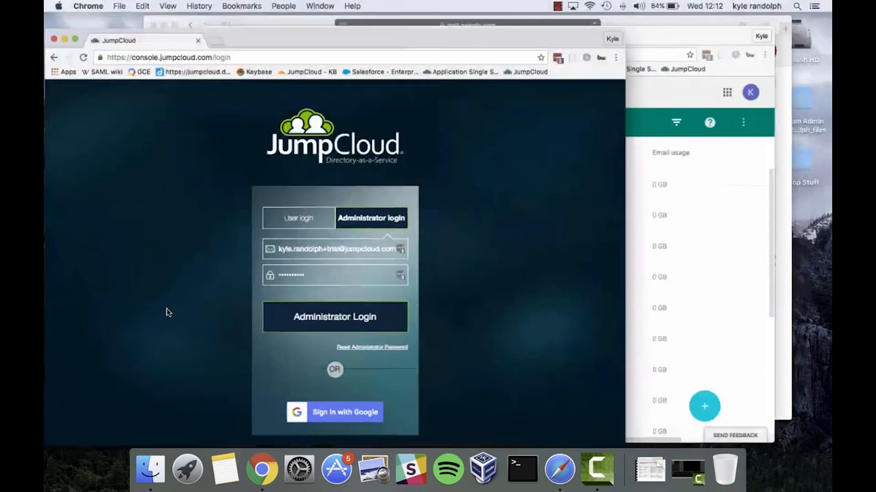
Step: Sign in as administrator, review the Admin console users list, then bring the Gmail inbox forward
click(369, 325)
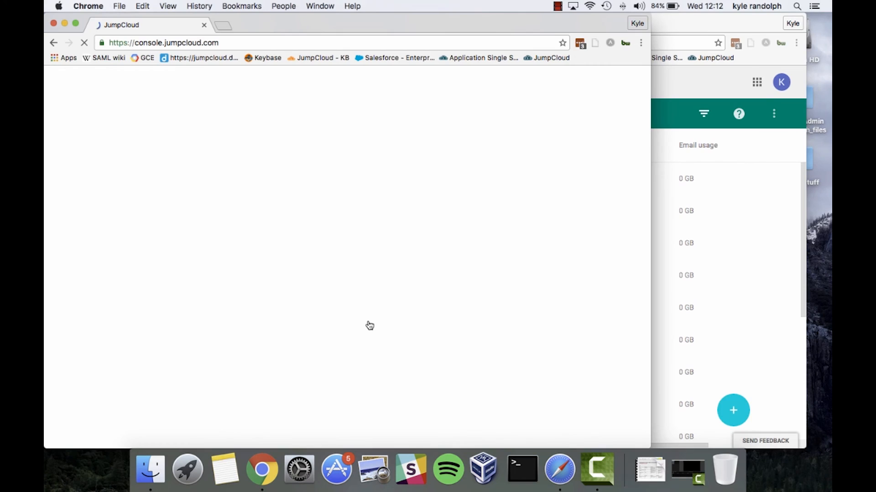
key(ctrl+Up)
click(522, 206)
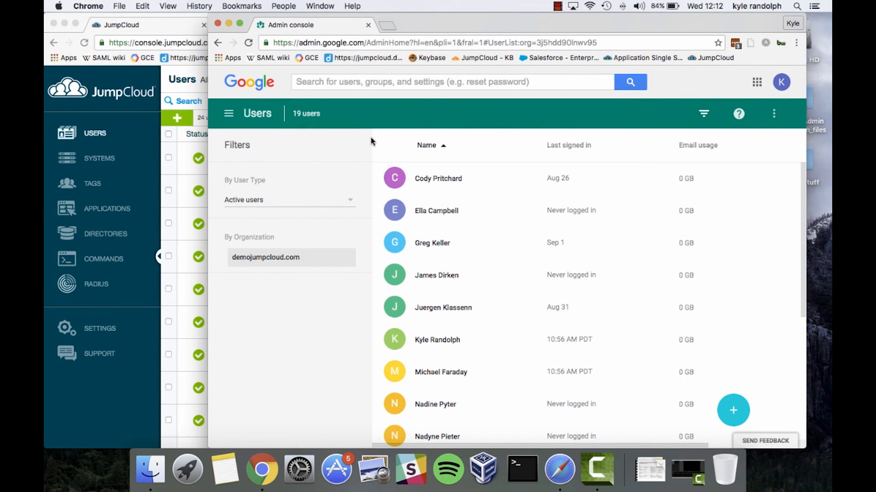
key(ctrl+Up)
click(663, 140)
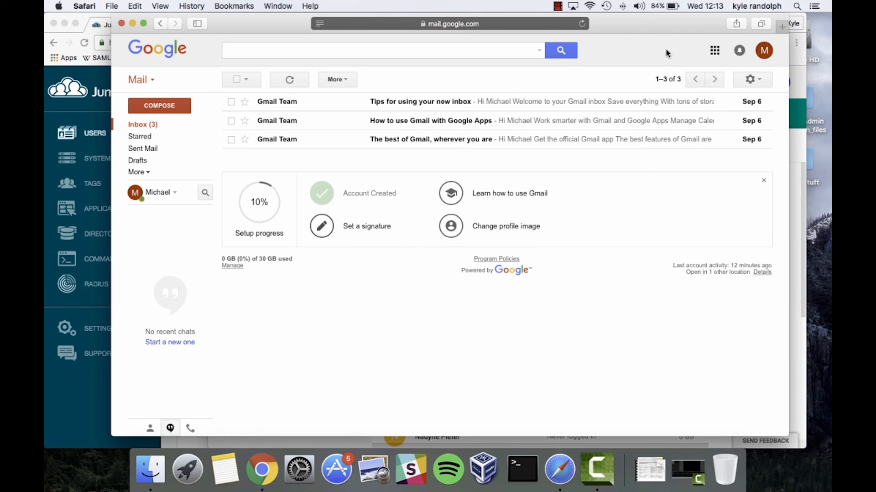
Step: Check the Gmail account popup to confirm the managed account owning the inbox
click(760, 52)
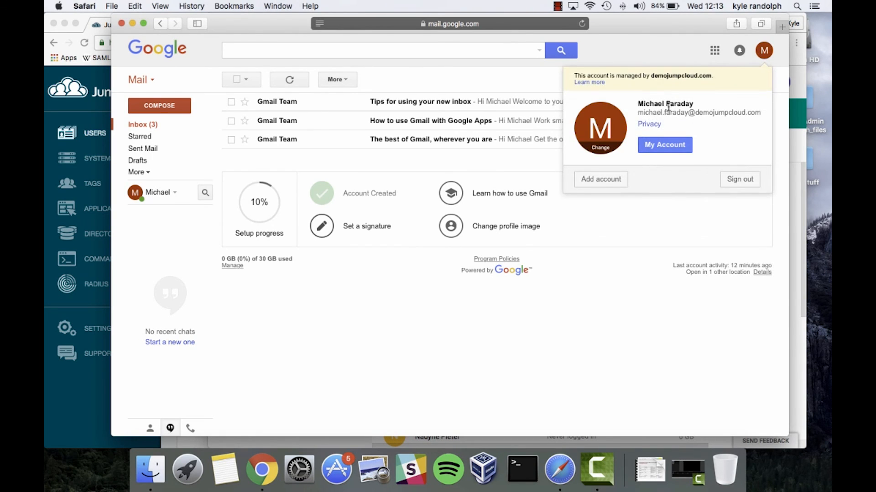
click(441, 164)
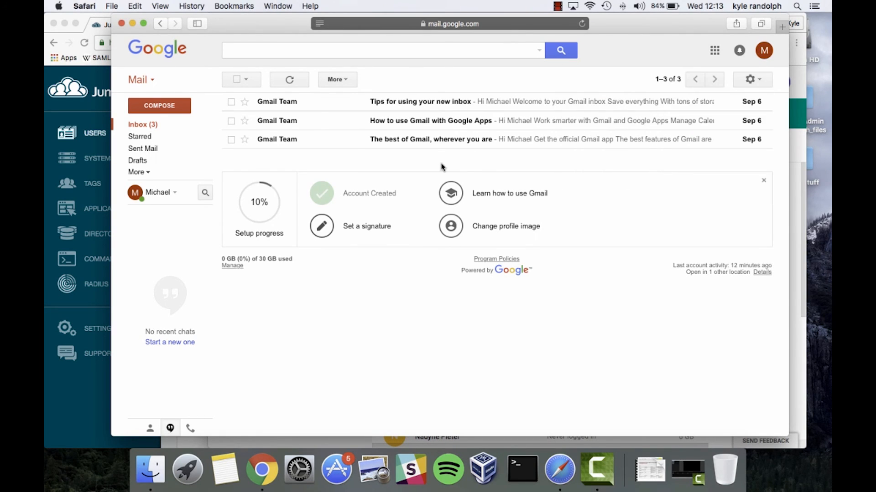
click(89, 118)
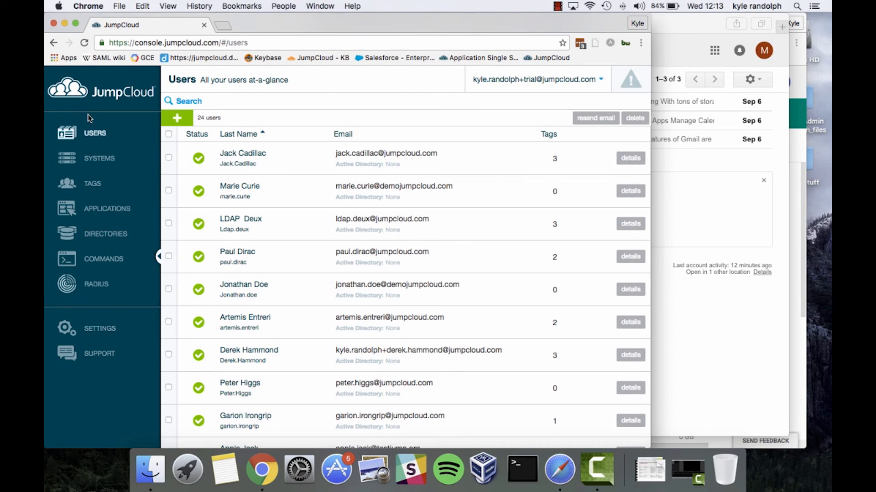
Step: Go to Directories and select the Google Apps sync tab
click(102, 236)
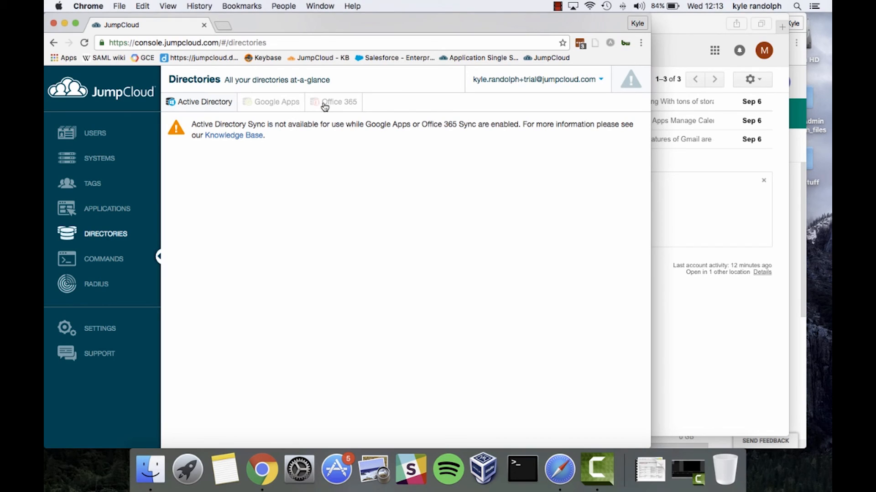
click(277, 102)
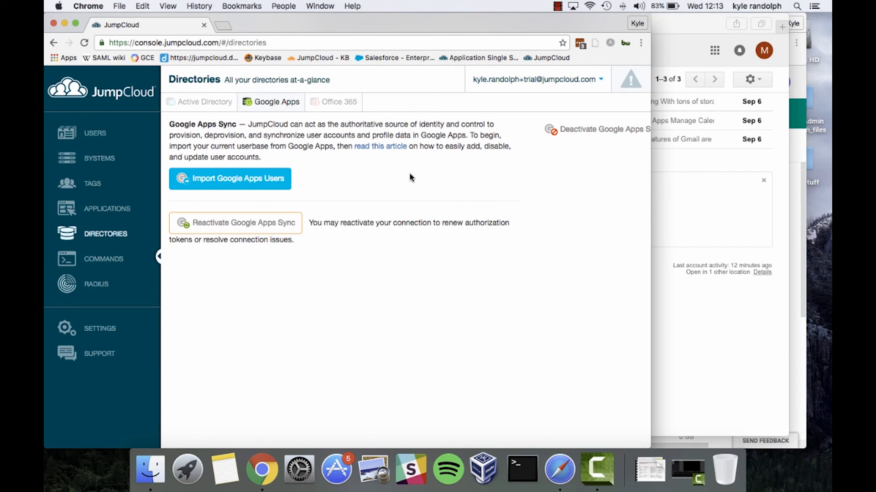
key(ctrl+Up)
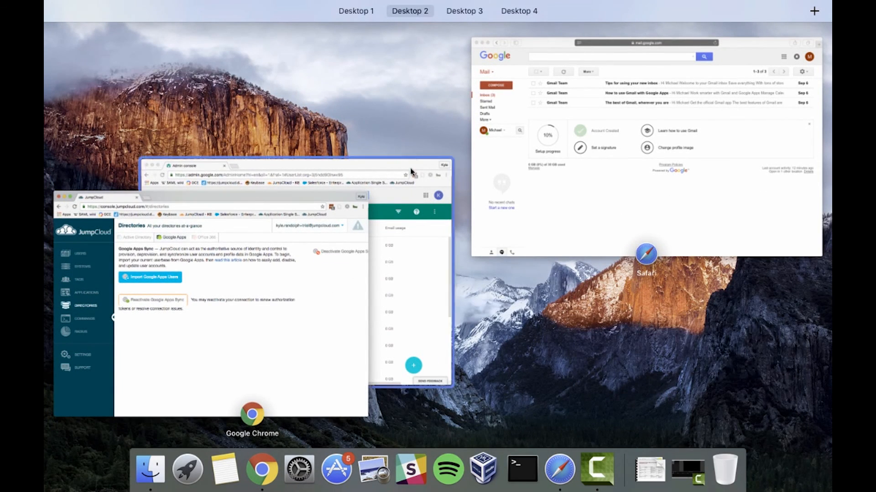
Step: Confirm Enable API access is on under Security > API reference in Google Admin console
click(395, 264)
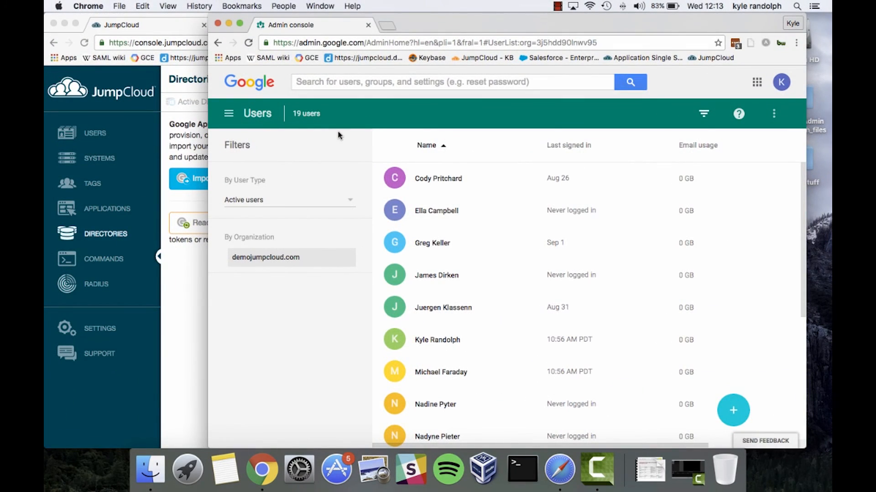
click(228, 113)
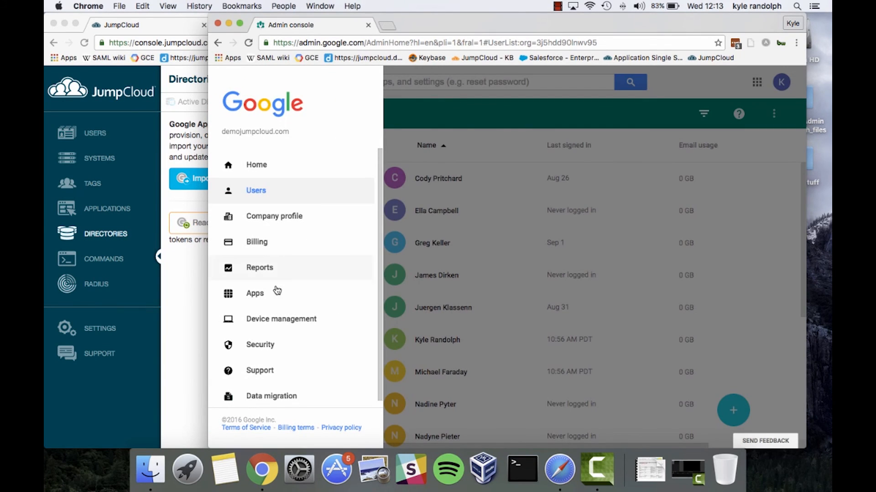
click(265, 345)
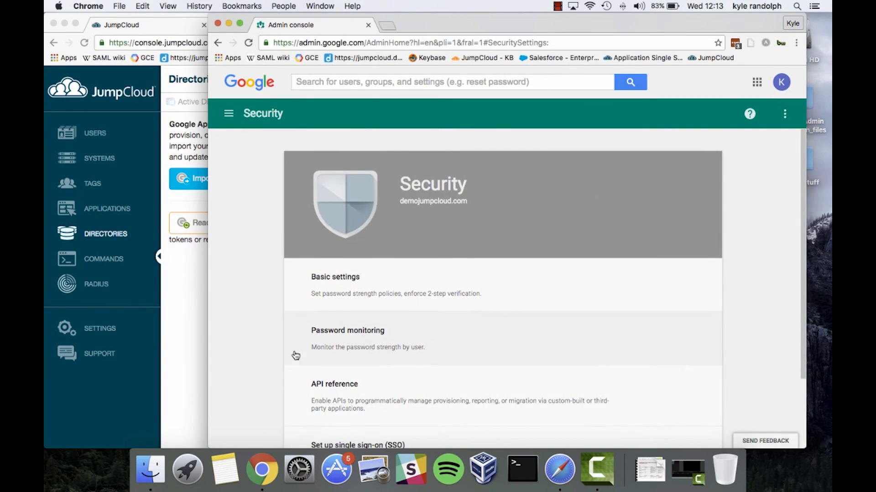
scroll(296, 355, down, 3)
click(336, 347)
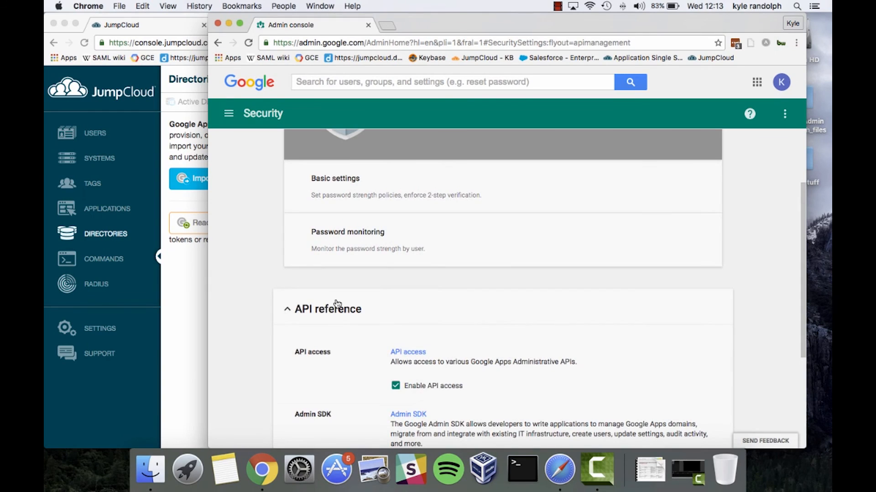
scroll(324, 350, down, 2)
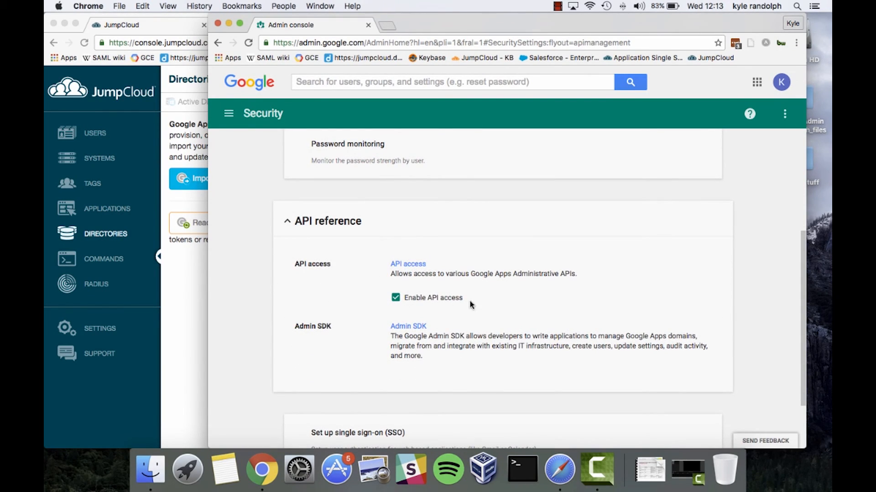
scroll(427, 277, up, 4)
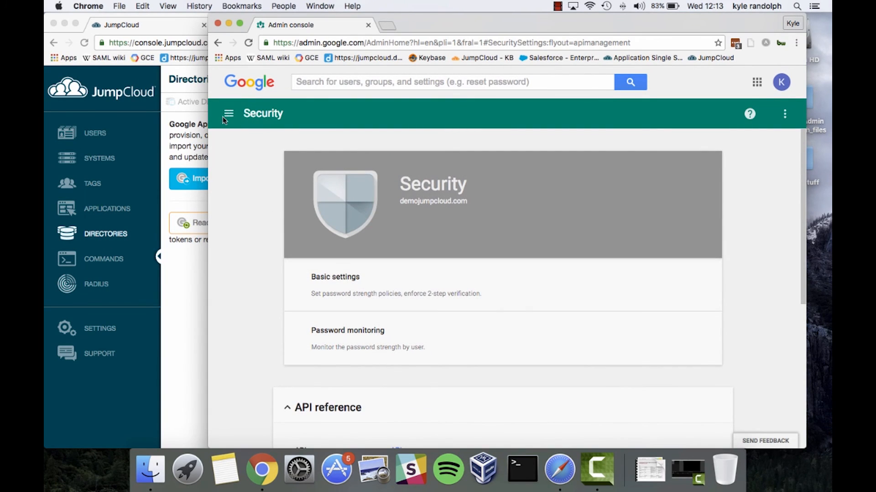
click(191, 157)
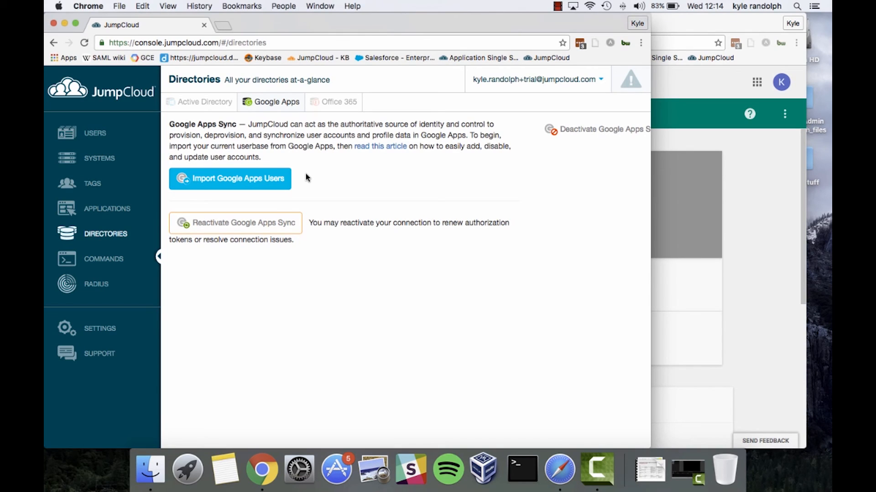
Step: Fetch the Google Apps users for import and tick only the departing user's account
click(240, 182)
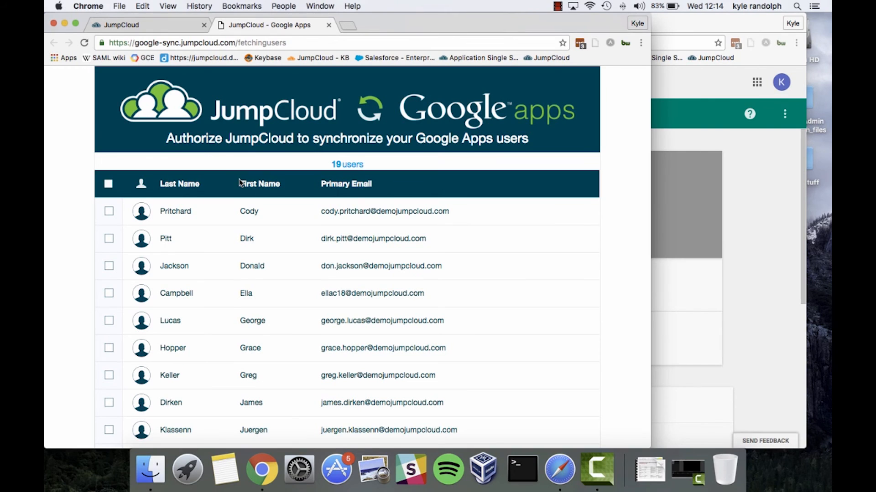
click(108, 185)
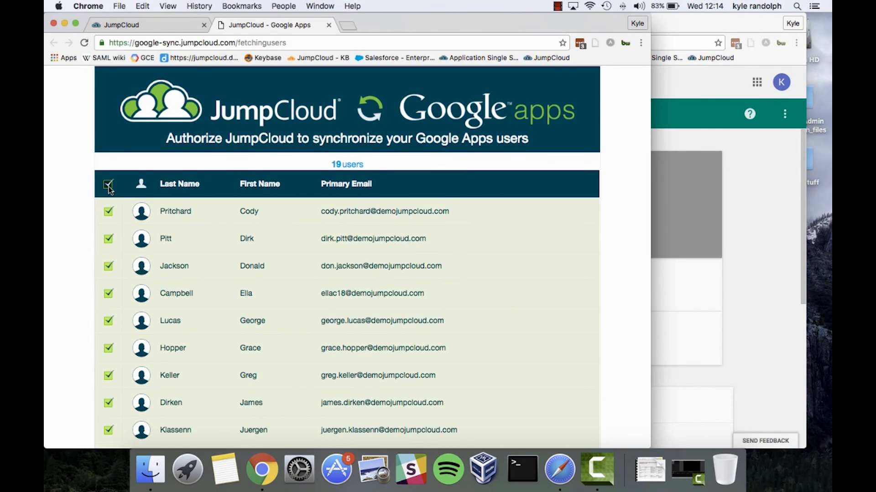
click(109, 185)
scroll(109, 333, down, 5)
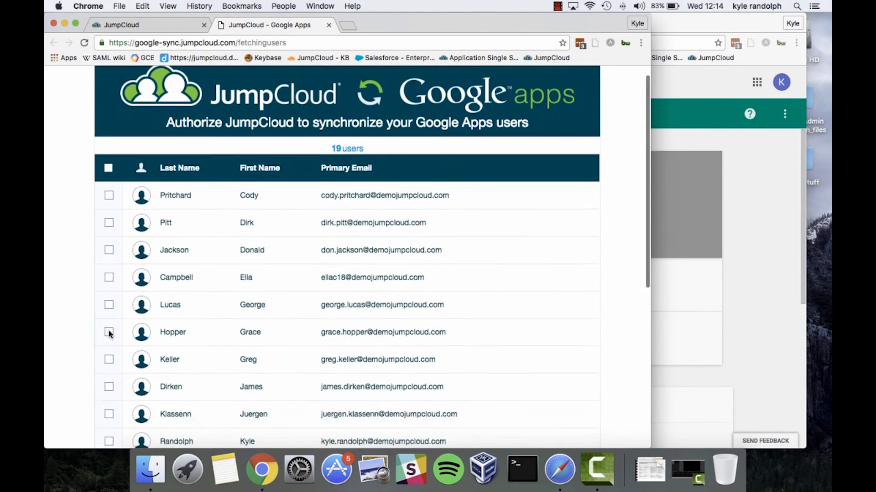
click(108, 350)
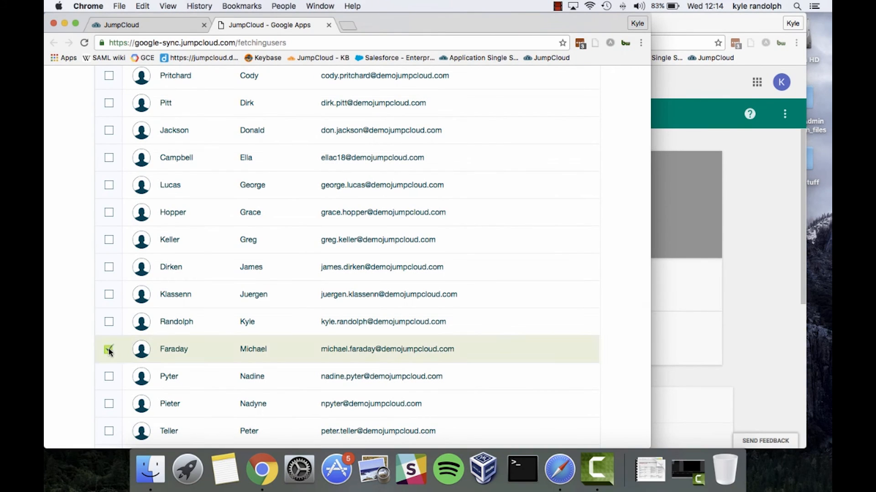
scroll(525, 314, down, 7)
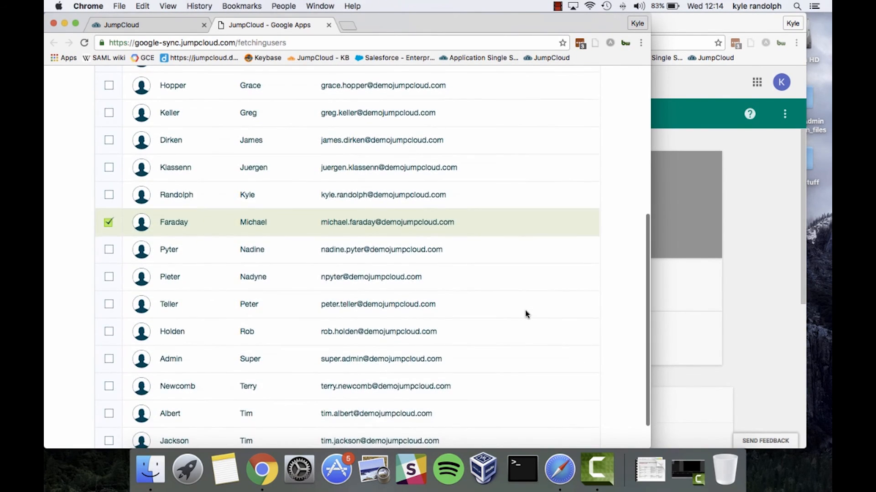
key(ctrl+Up)
click(639, 176)
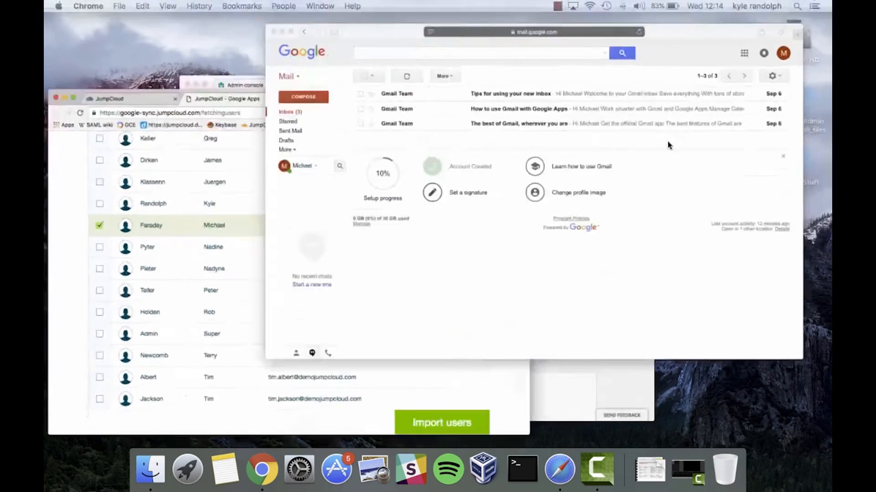
Step: Recheck the signed-in Gmail account via its avatar popup, then return to the import list
click(764, 51)
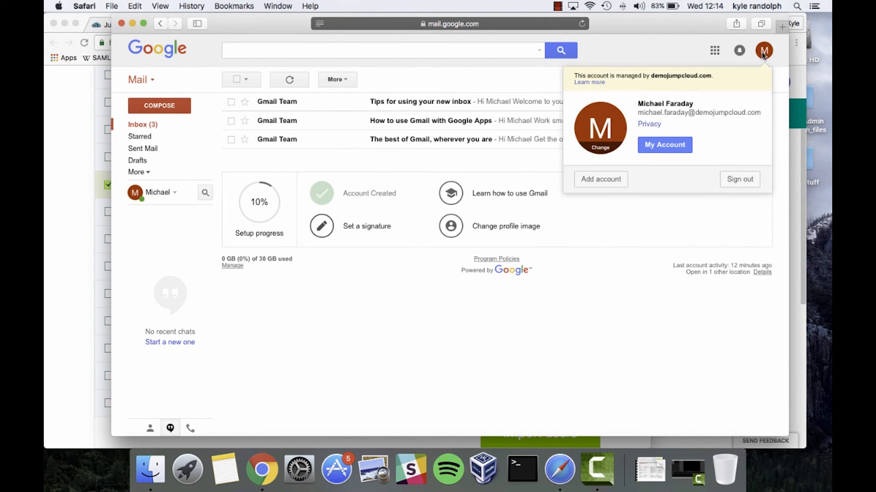
click(395, 162)
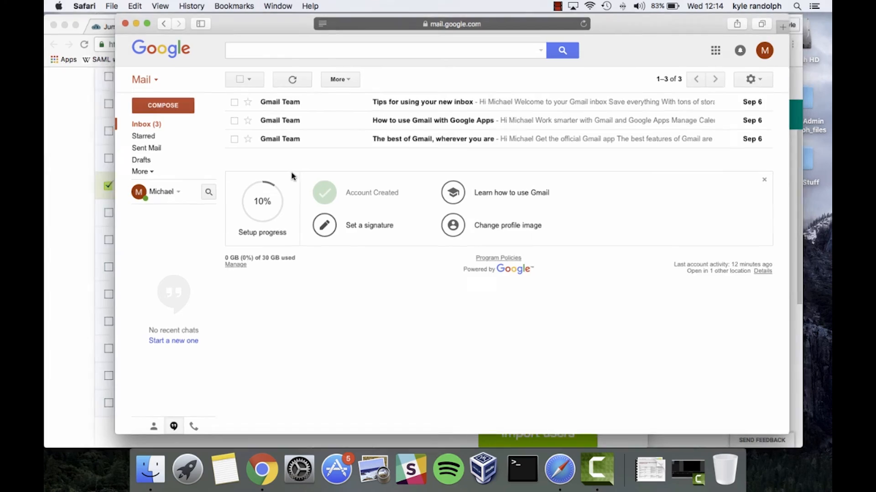
key(ctrl+Up)
click(196, 296)
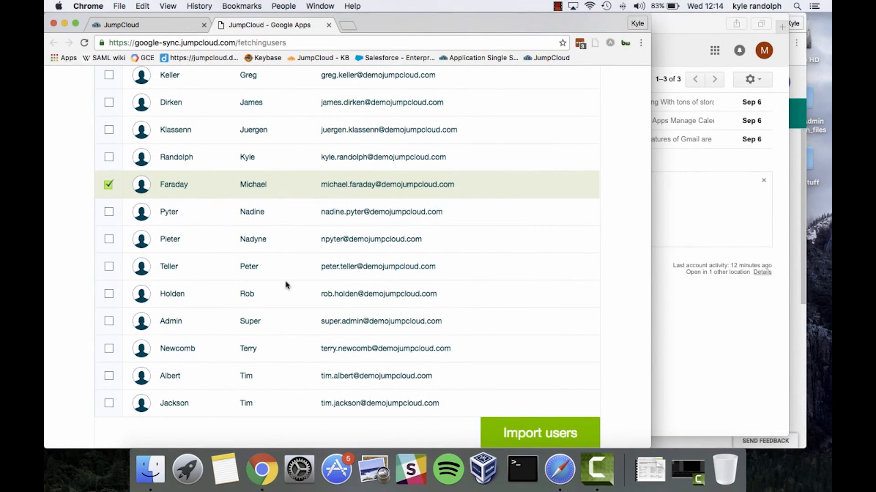
Step: Import the single ticked Google user and close the Import Complete results
click(524, 428)
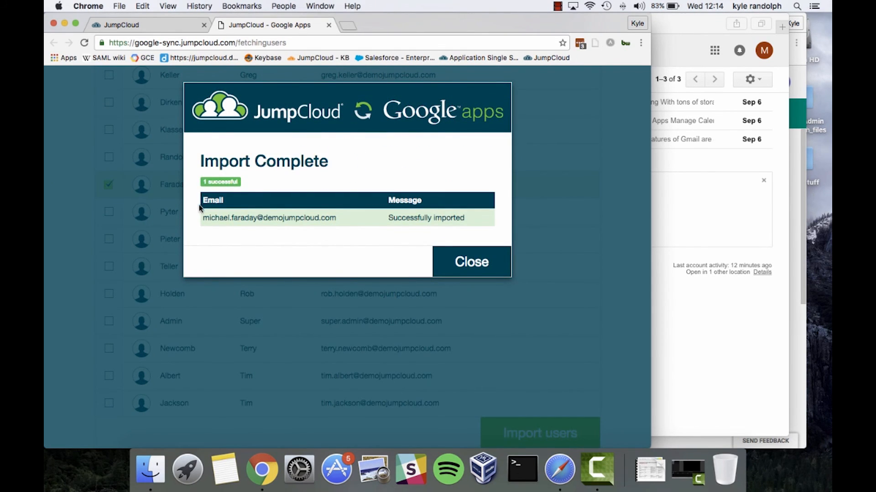
drag(199, 202, 332, 231)
click(232, 210)
click(332, 231)
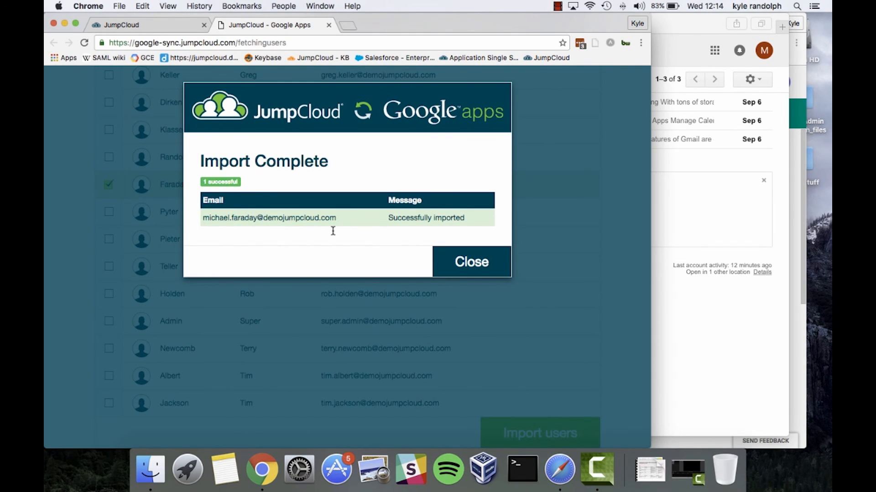
click(494, 265)
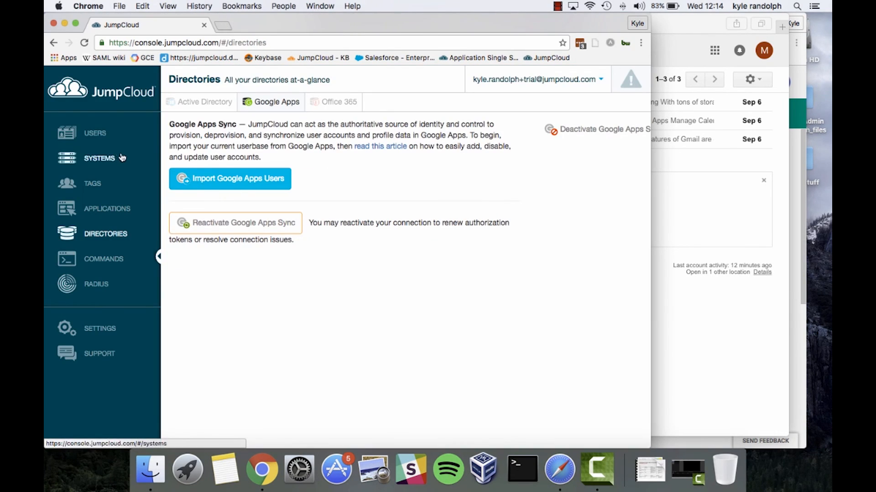
Step: Open the Users list and read the pending-activation note beside the imported user
click(97, 144)
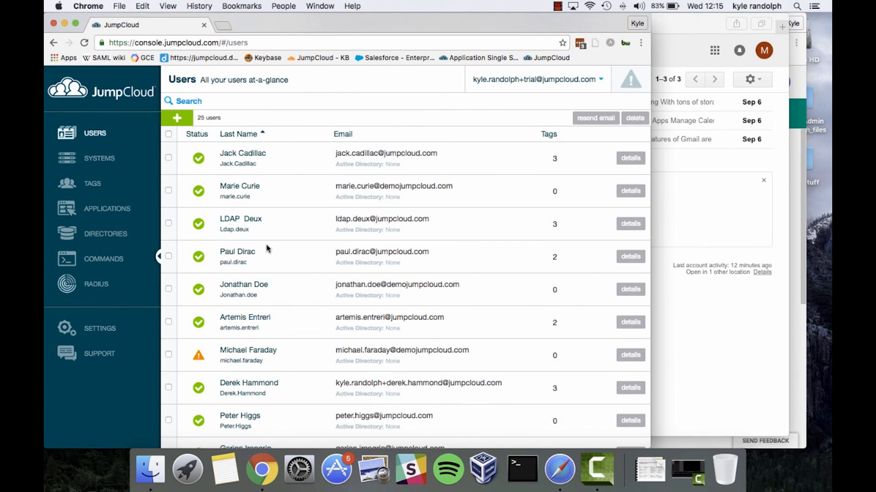
scroll(267, 248, down, 3)
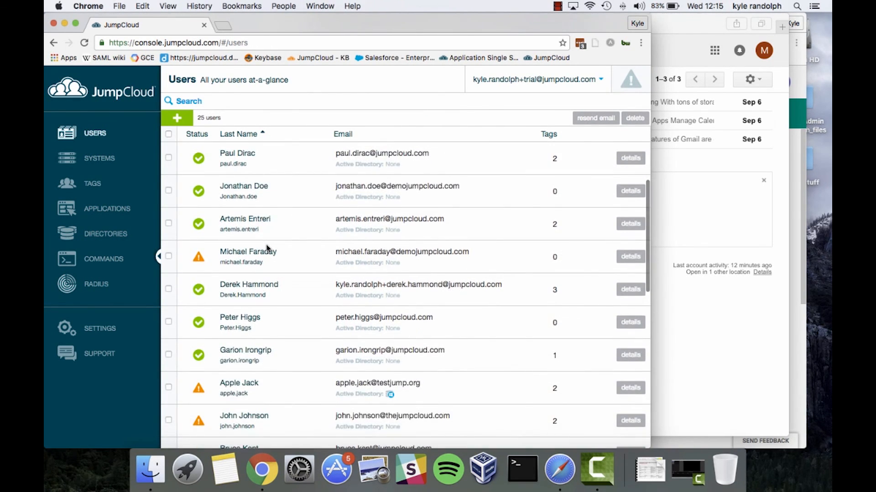
scroll(267, 248, down, 3)
scroll(267, 245, up, 2)
scroll(267, 245, up, 1)
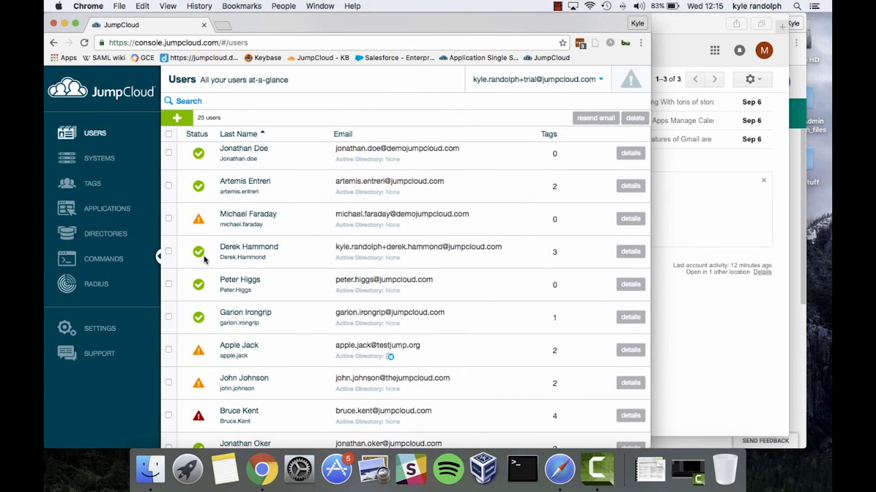
click(200, 224)
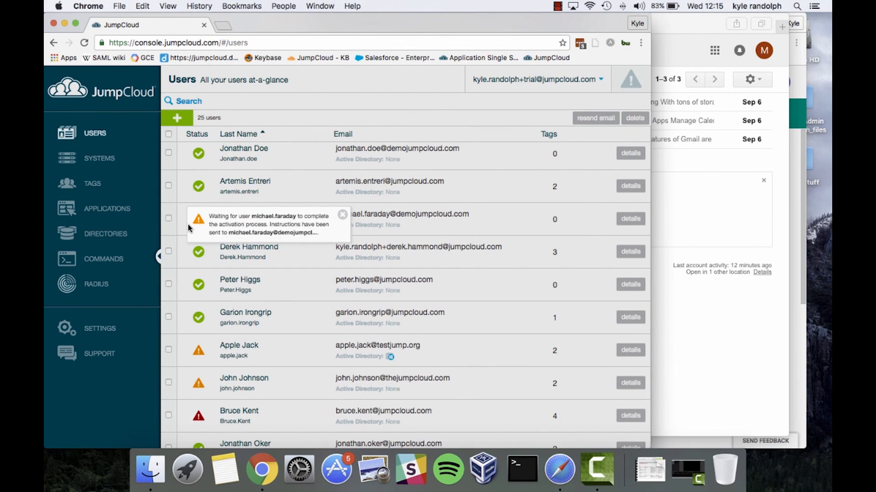
click(196, 259)
click(200, 222)
click(361, 228)
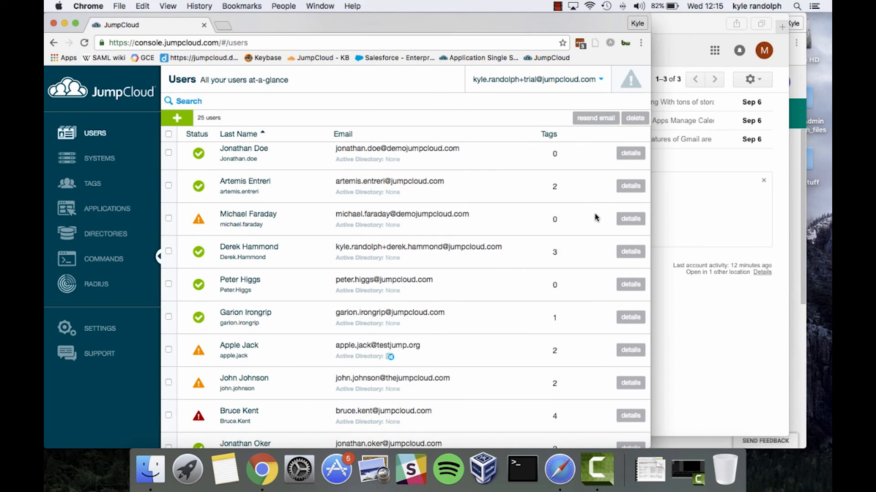
Step: Tick Google Apps on the imported user's Directories tab and save the user
click(621, 219)
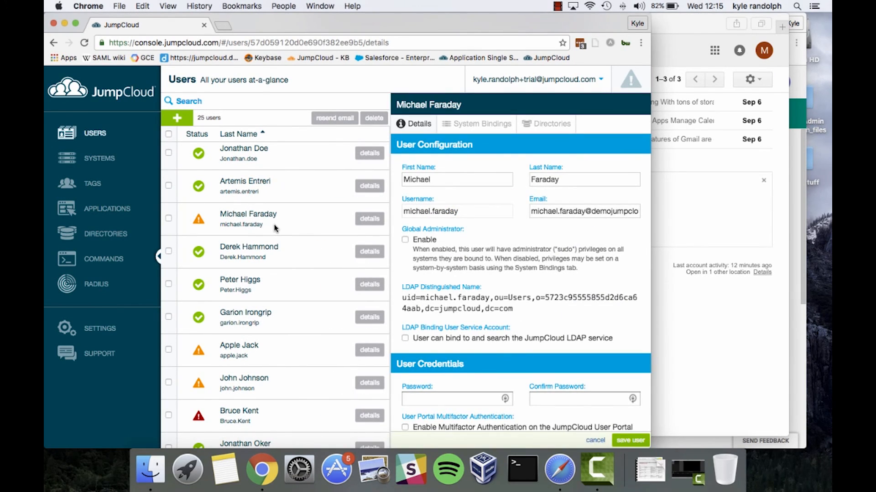
click(536, 129)
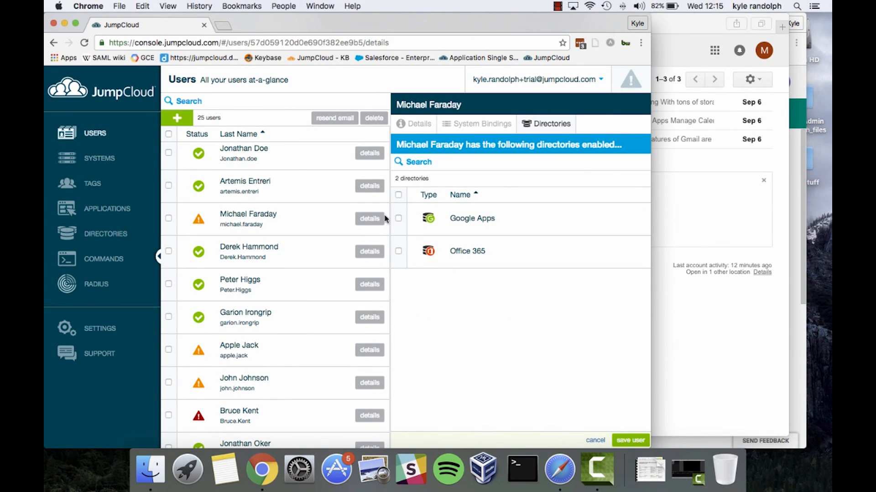
click(398, 219)
click(631, 441)
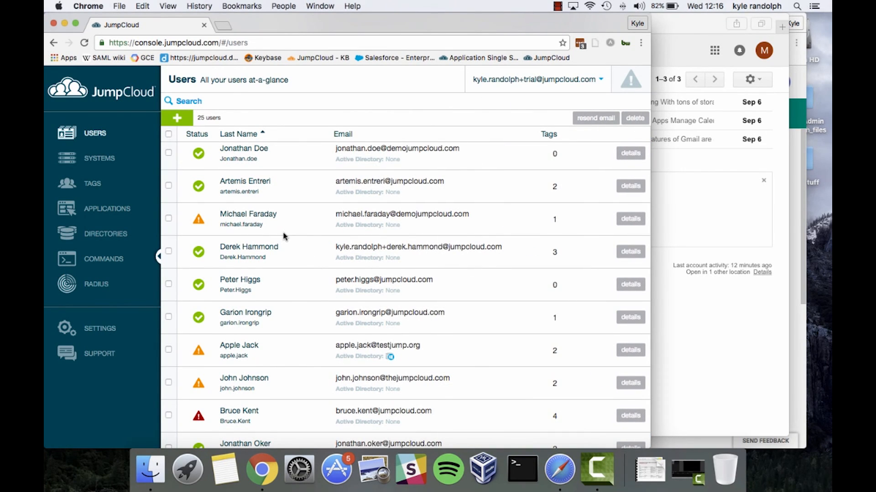
click(691, 175)
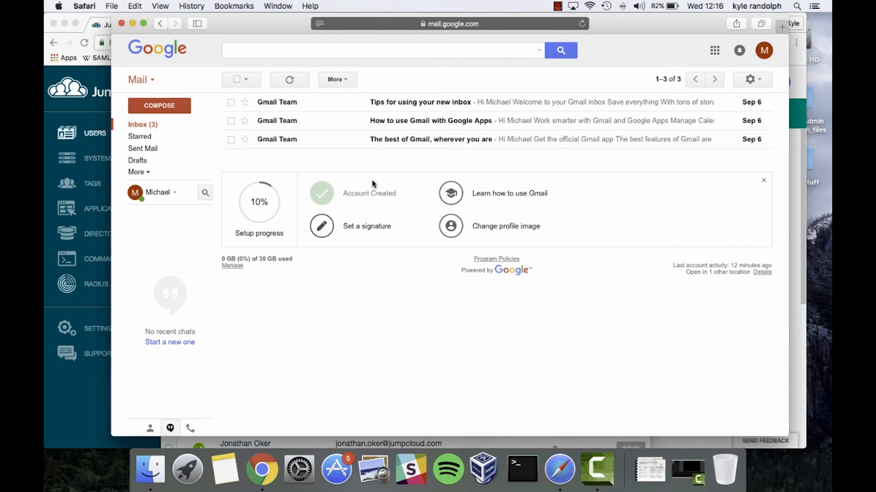
Step: Reload Gmail and read the 'JumpCloud - Google Apps Sync' welcome email down to Get Started
key(super+r)
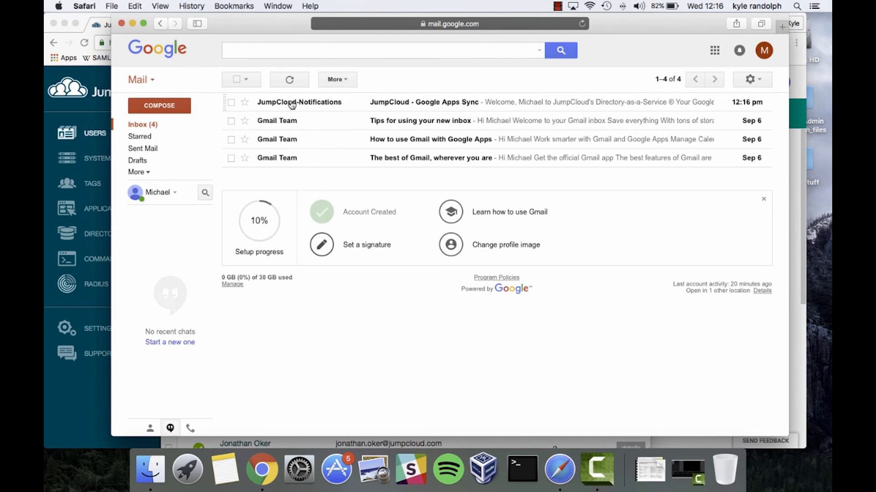
mouse_move(293, 104)
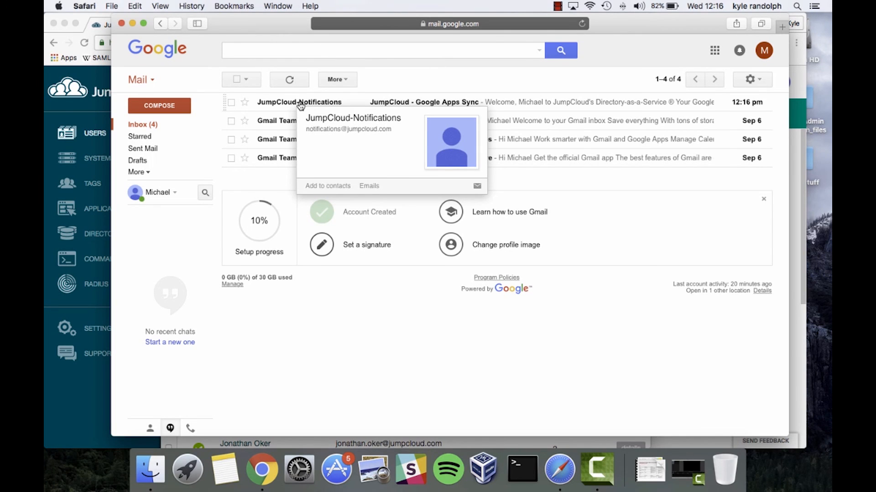
click(301, 106)
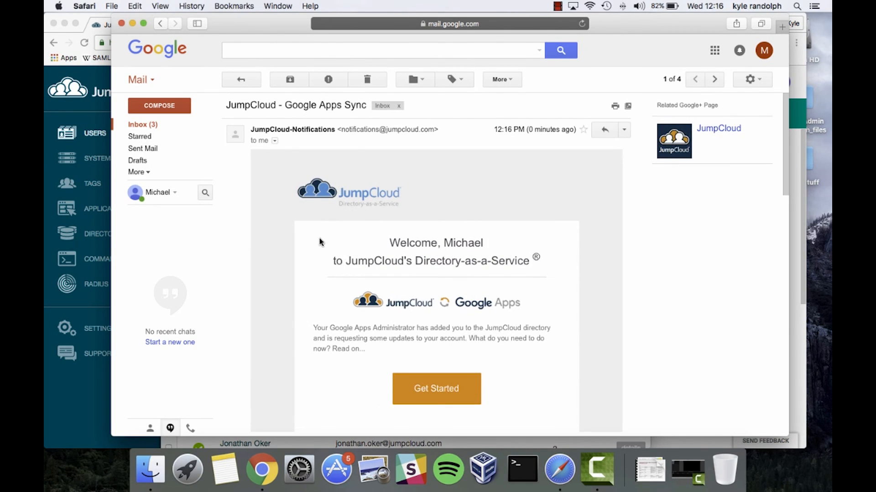
scroll(319, 241, down, 2)
scroll(320, 242, down, 2)
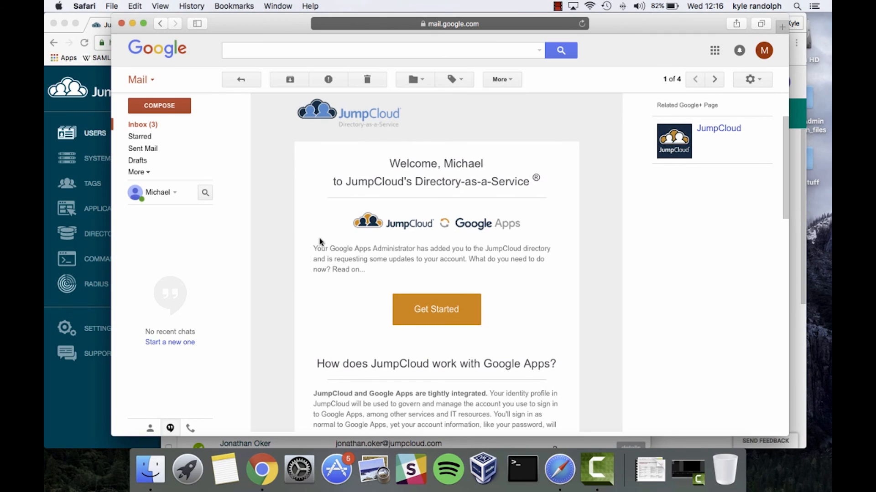
scroll(320, 242, down, 2)
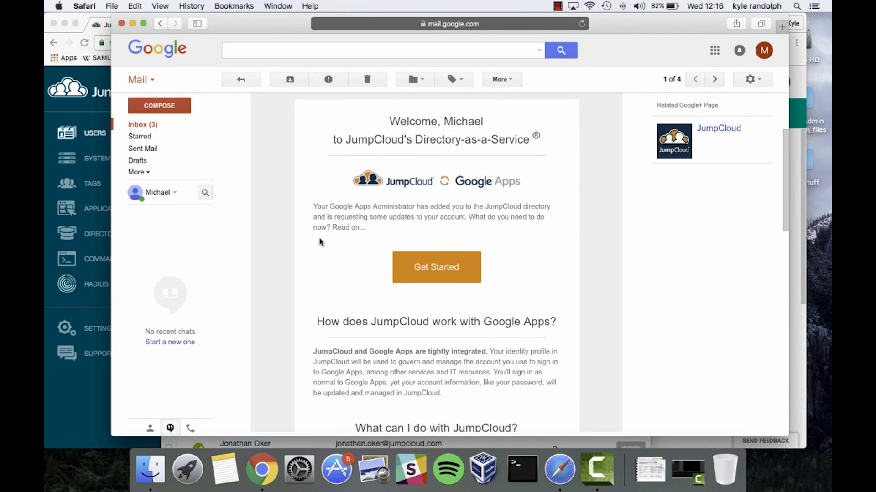
scroll(319, 242, down, 2)
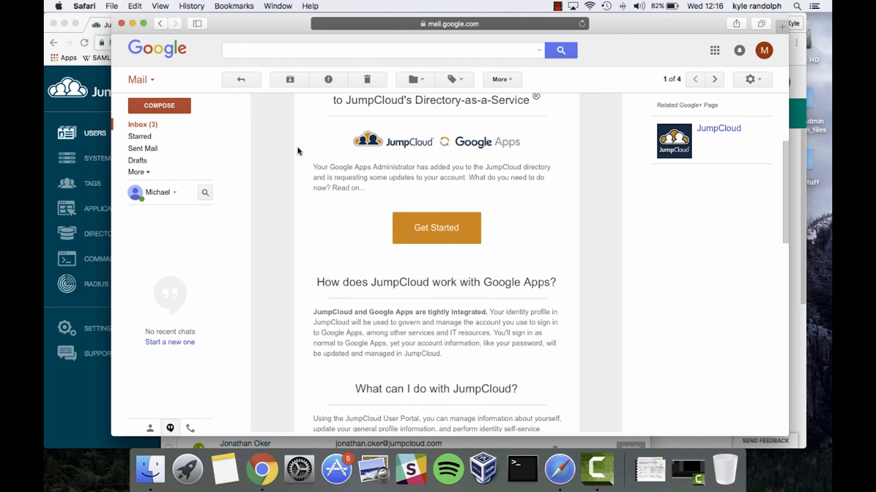
scroll(297, 151, down, 4)
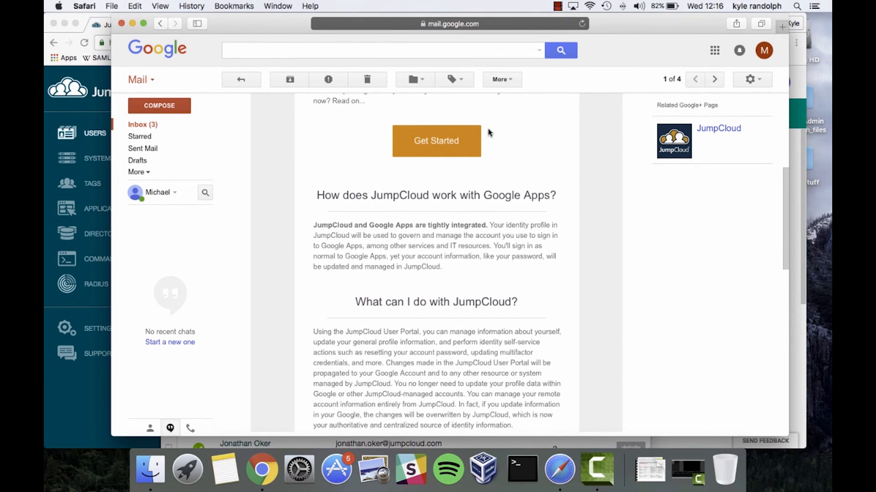
Step: Open the account activation link from the email and submit a 7-character password in both fields
click(408, 145)
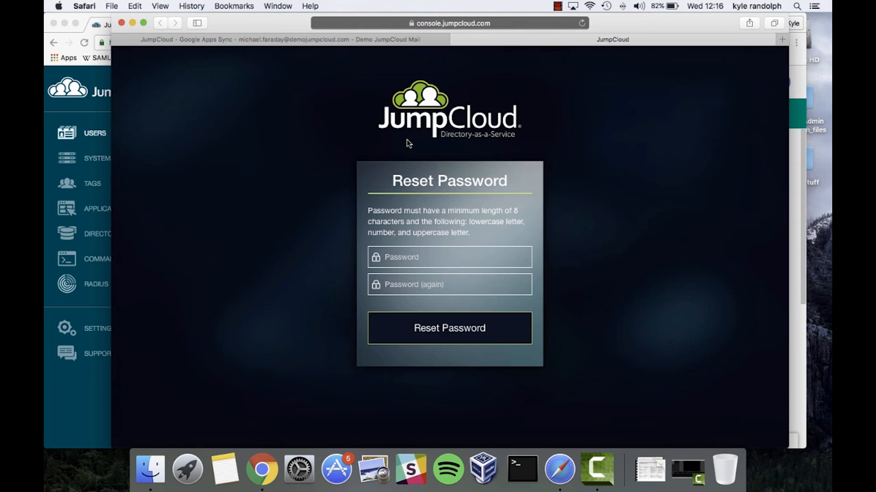
click(435, 262)
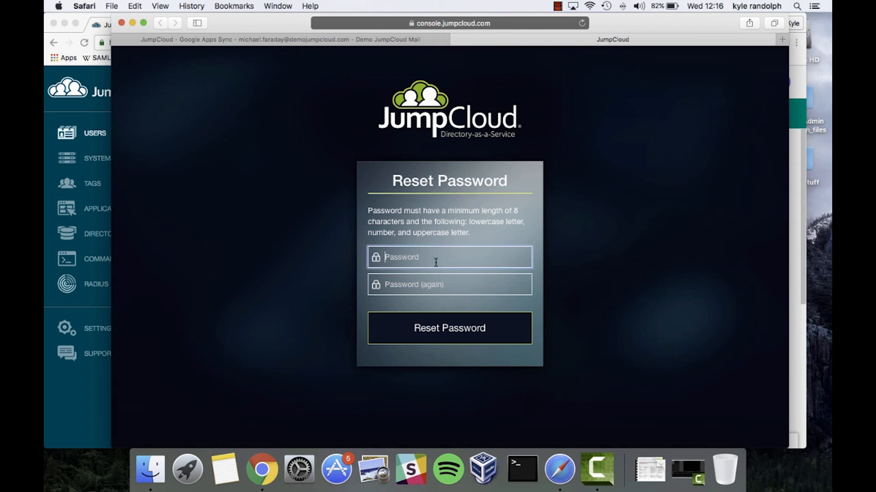
text(•••••••)
key(Tab)
text(•••••••)
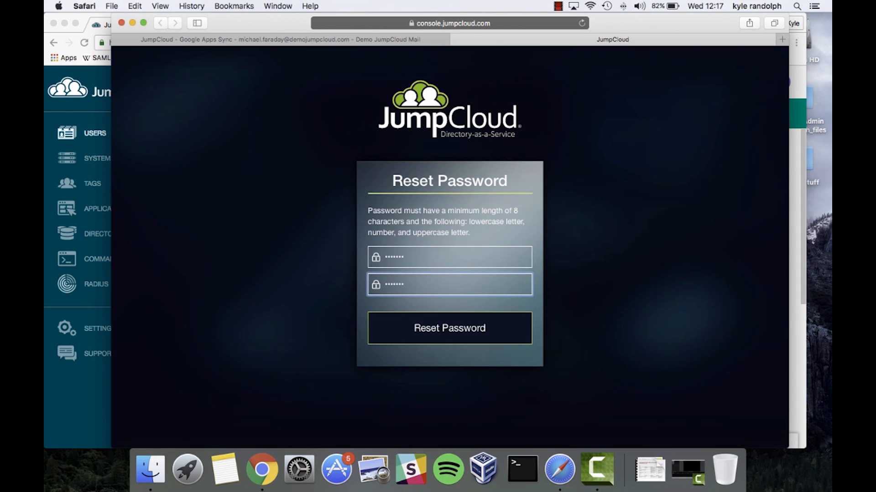
key(Return)
Step: Replace the password with a 4-character one in both fields and resubmit
double_click(436, 289)
key(BackSpace)
text(••••)
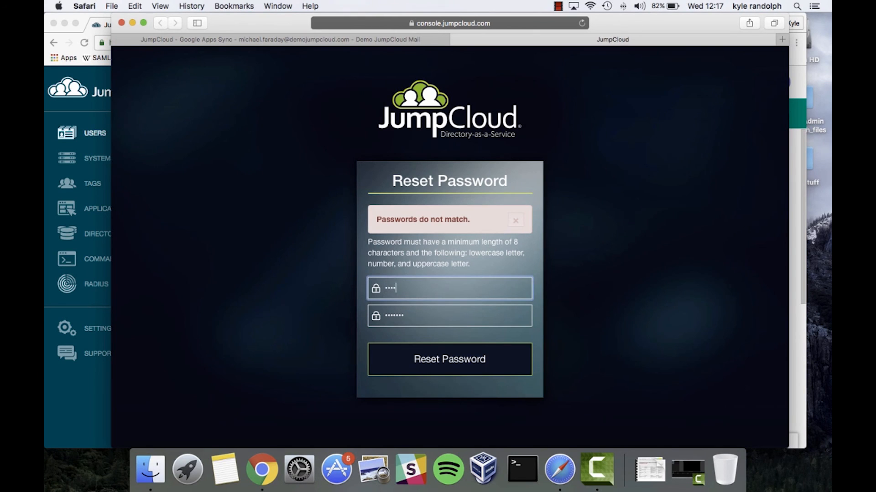
key(Tab)
text(•••)
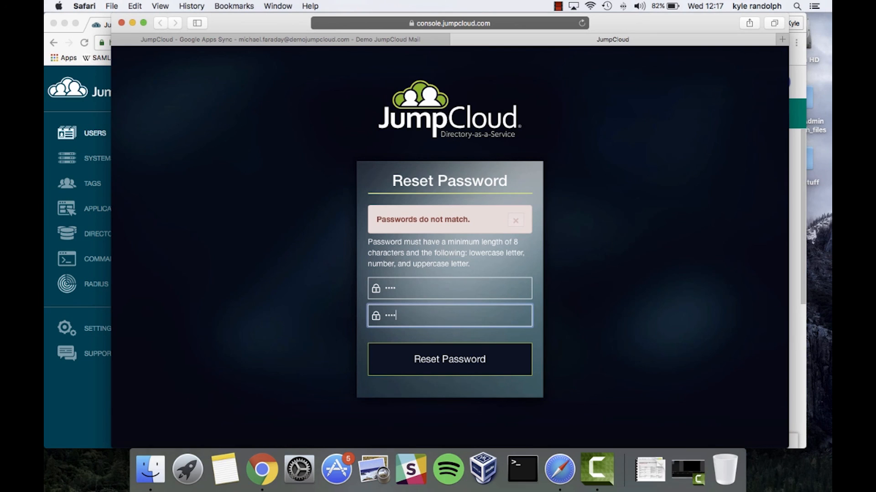
text(•)
key(Return)
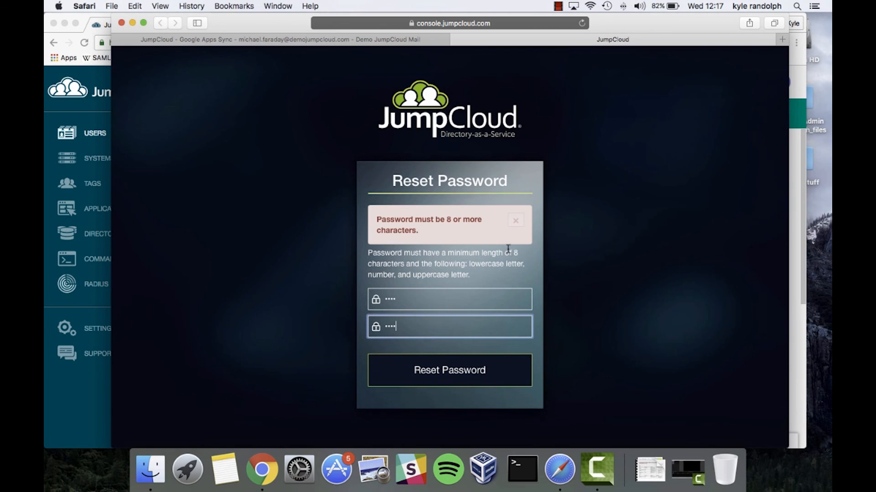
Step: Enter a matching 10-character password in both fields and submit the reset
click(377, 213)
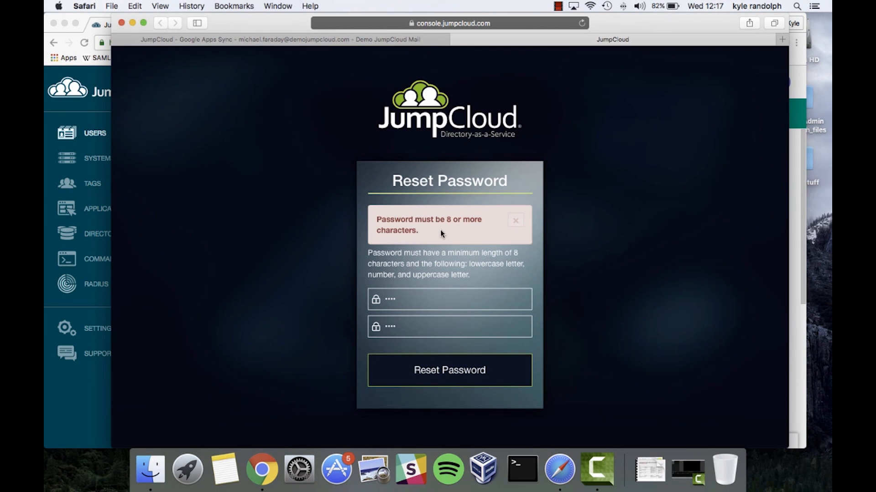
double_click(409, 303)
text(••••••••••)
key(Tab)
text(••••••••••)
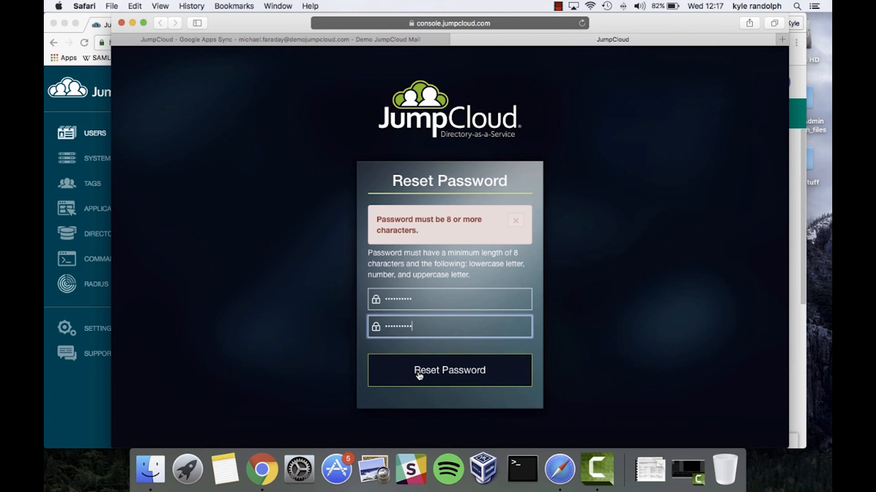
click(385, 375)
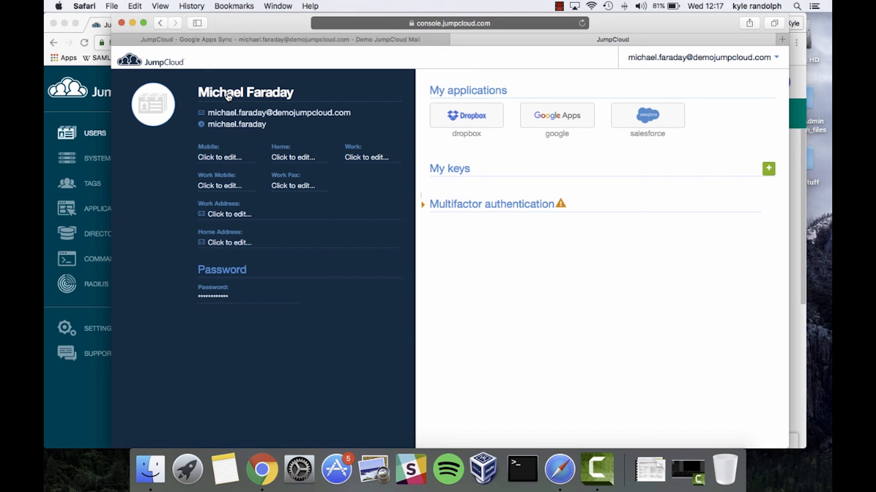
Step: Edit the portal profile's first name, replacing its ending to form the nickname, and save
click(228, 96)
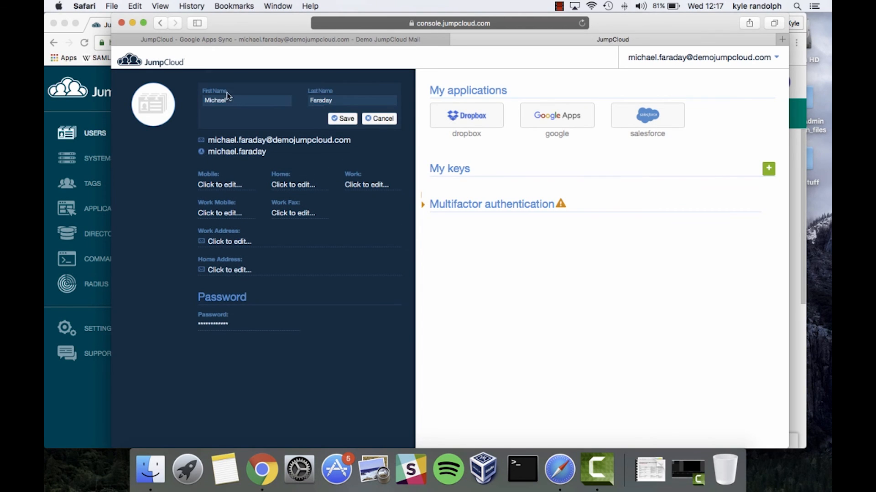
key(BackSpace)
text(ke)
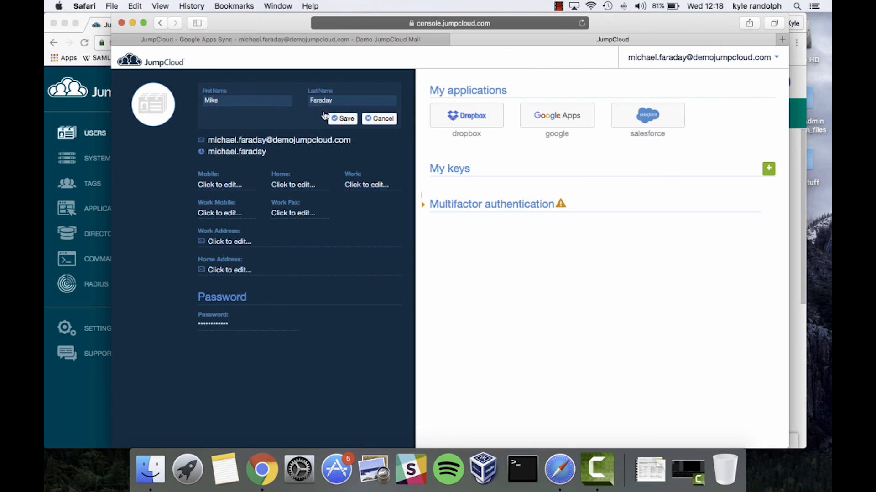
click(346, 119)
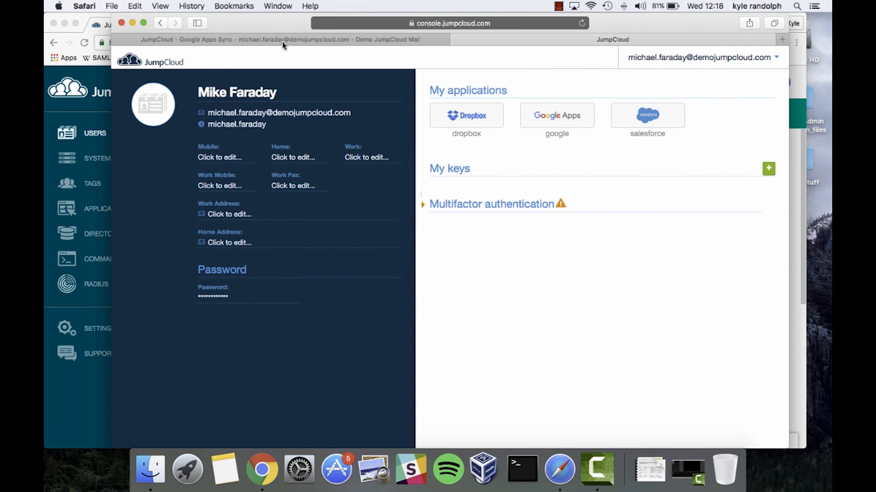
key(ctrl+Up)
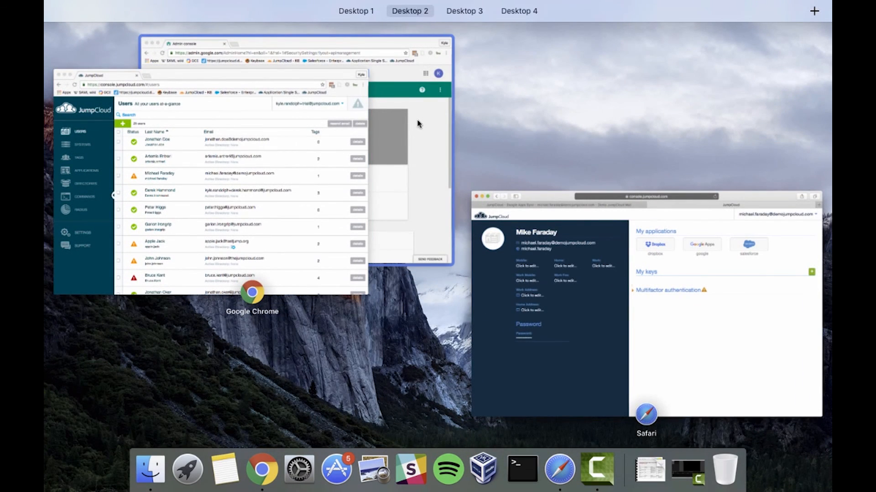
Step: In Google Admin console, open the Users list and scroll through the domain's active users
click(417, 124)
click(229, 114)
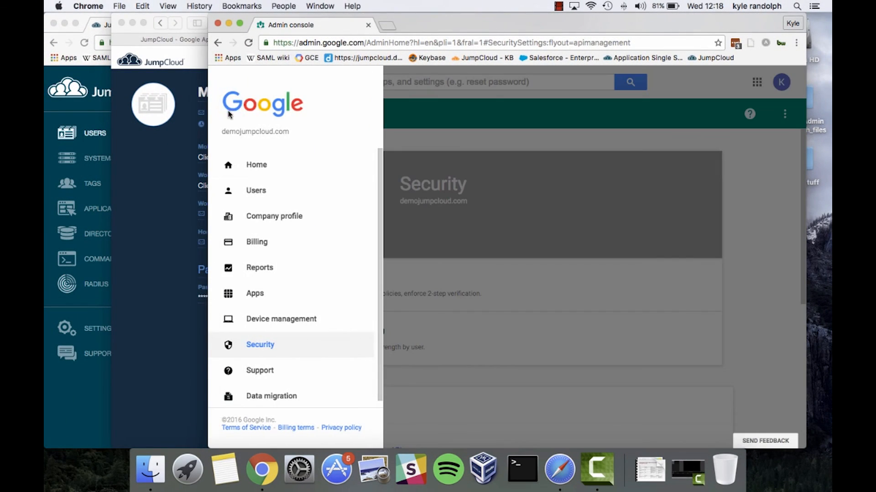
click(256, 191)
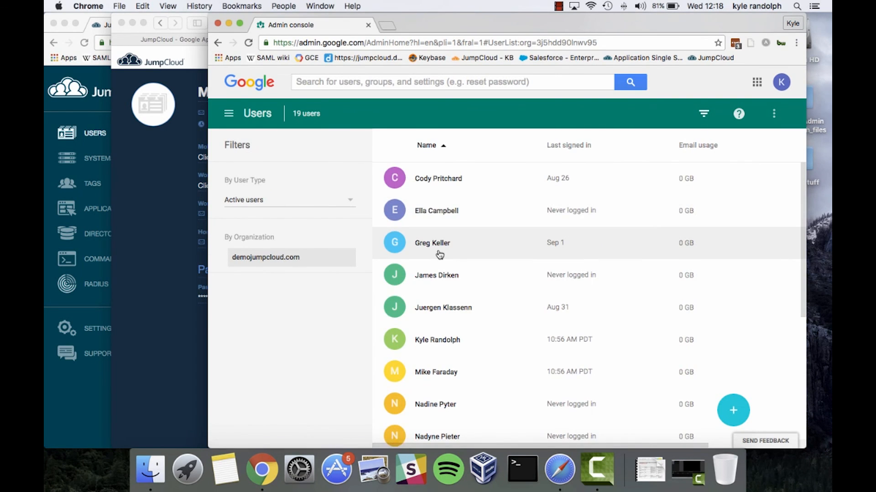
scroll(437, 247, down, 1)
scroll(439, 254, down, 1)
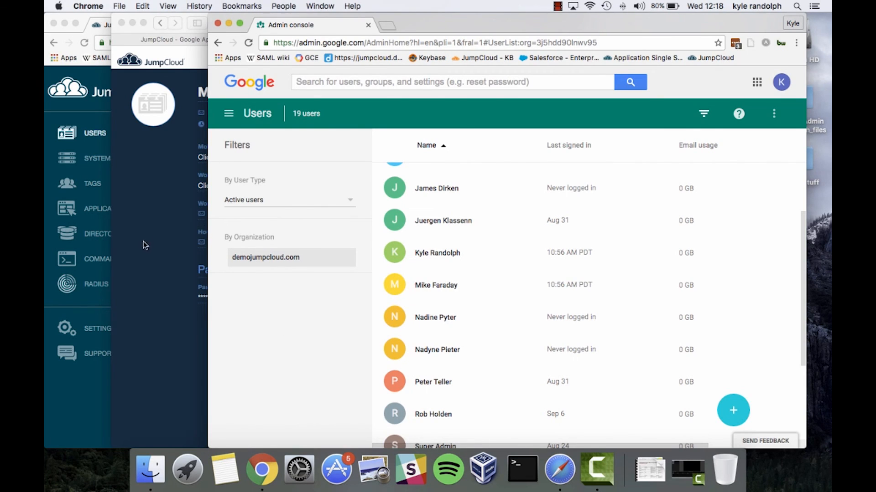
Step: Return to the JumpCloud admin console and reload its Users list to show the renamed account
click(162, 246)
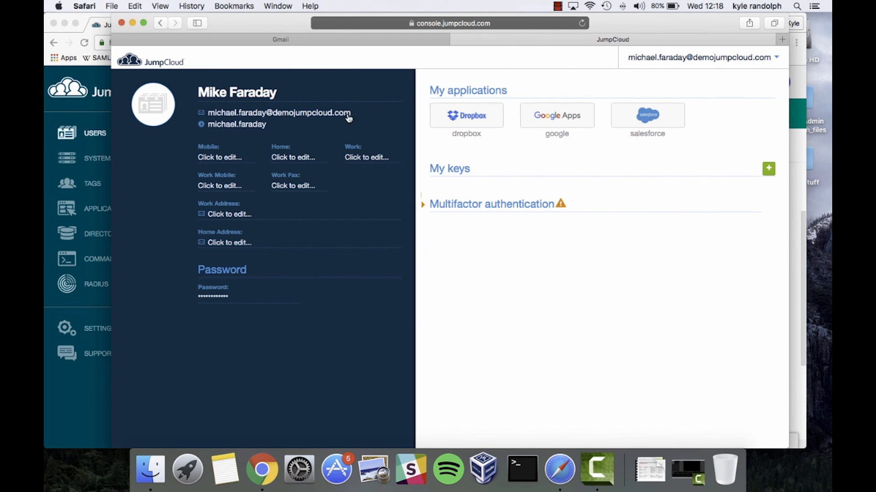
key(ctrl+Up)
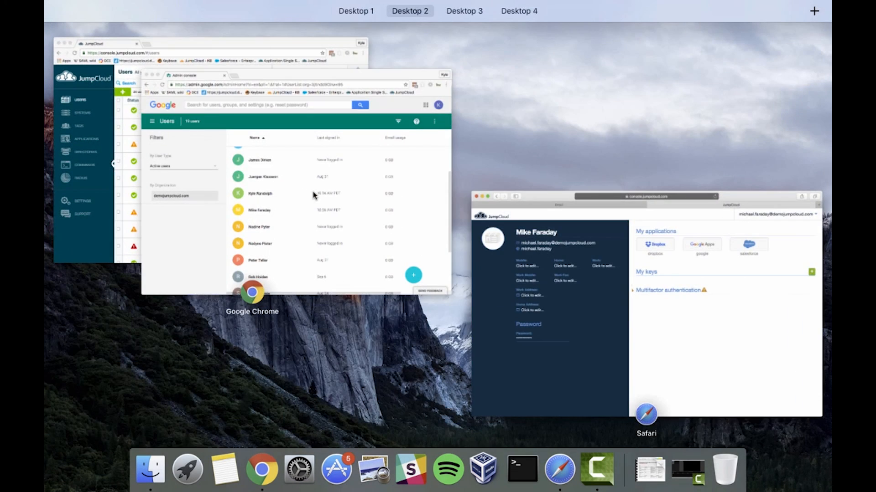
click(345, 182)
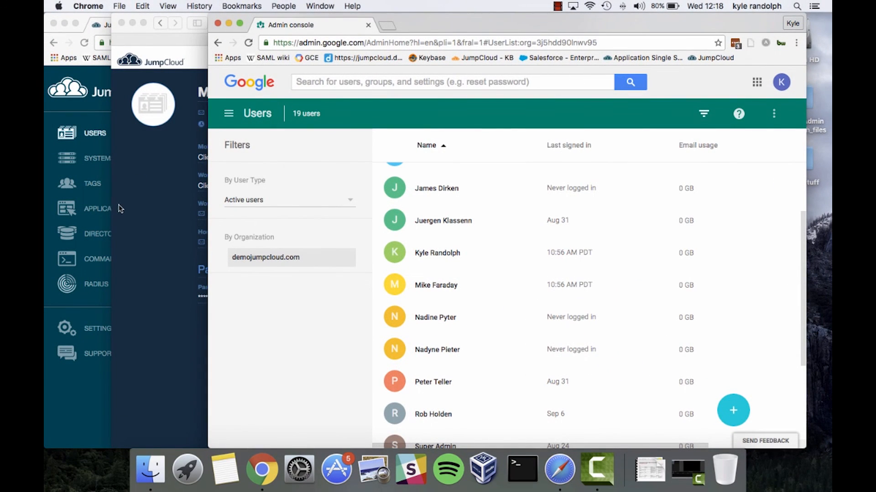
click(108, 130)
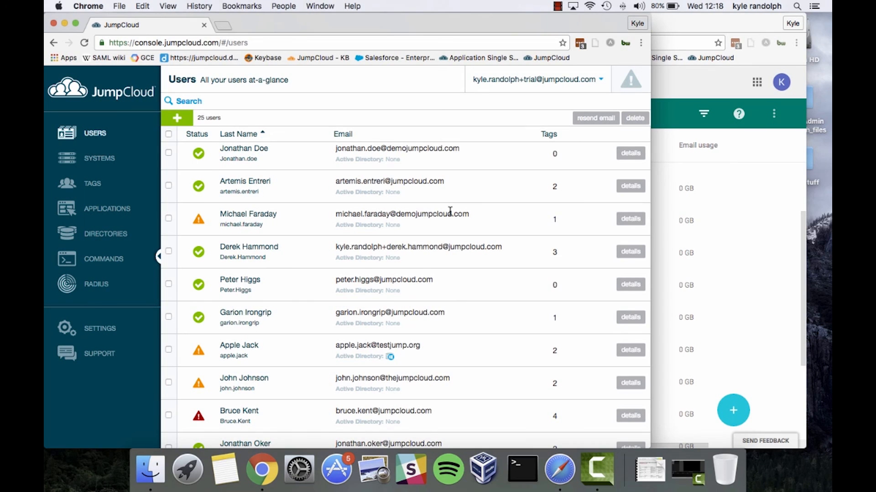
key(super+r)
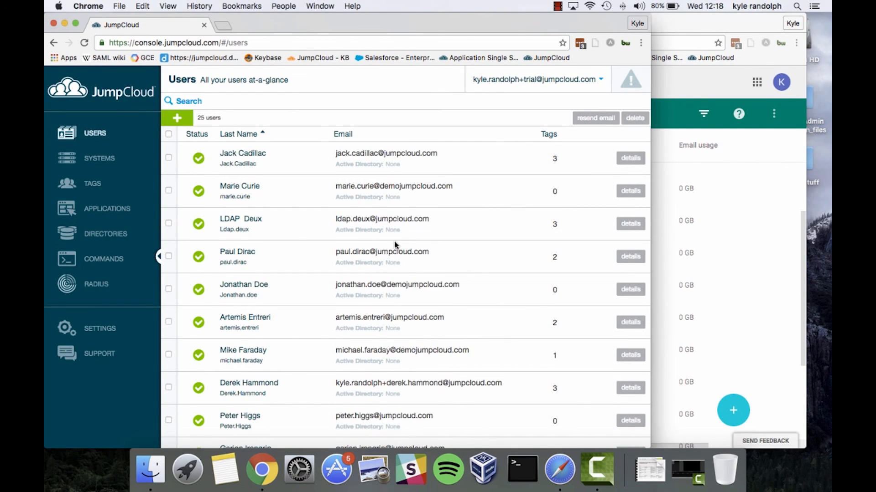
scroll(394, 245, down, 1)
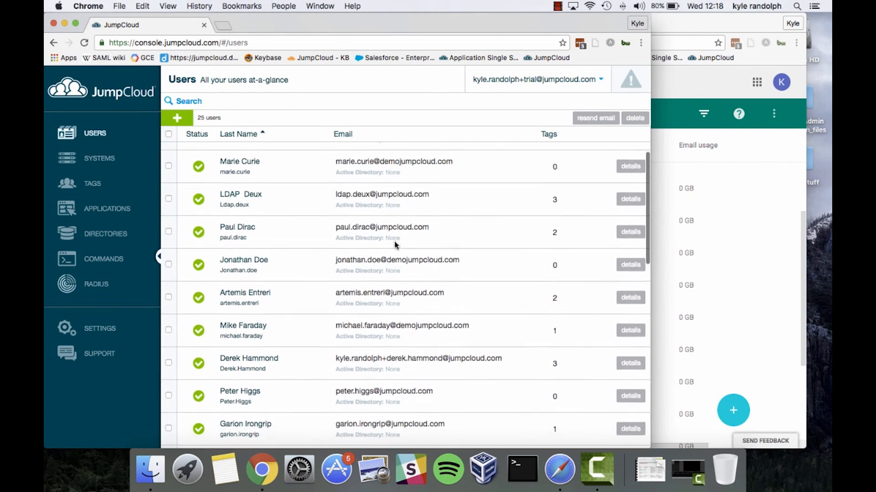
Step: Untick Google Apps on the renamed user's Directories tab and save the user
click(622, 336)
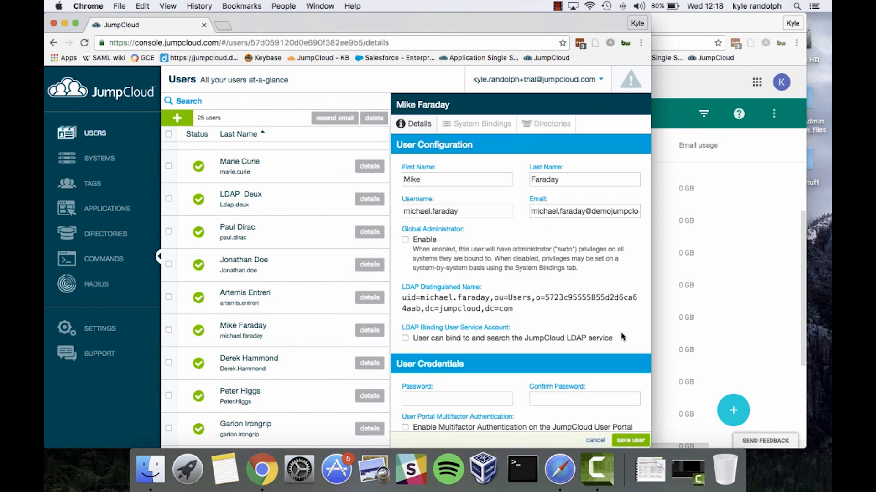
click(532, 124)
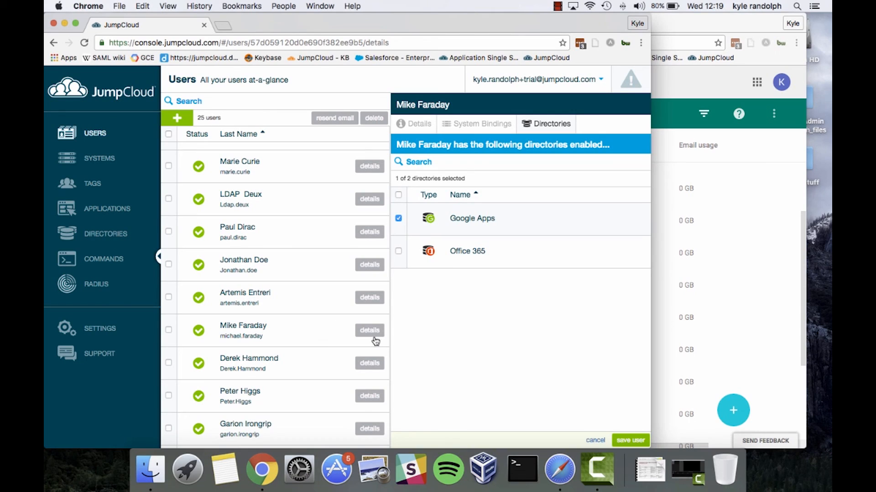
click(398, 220)
click(631, 441)
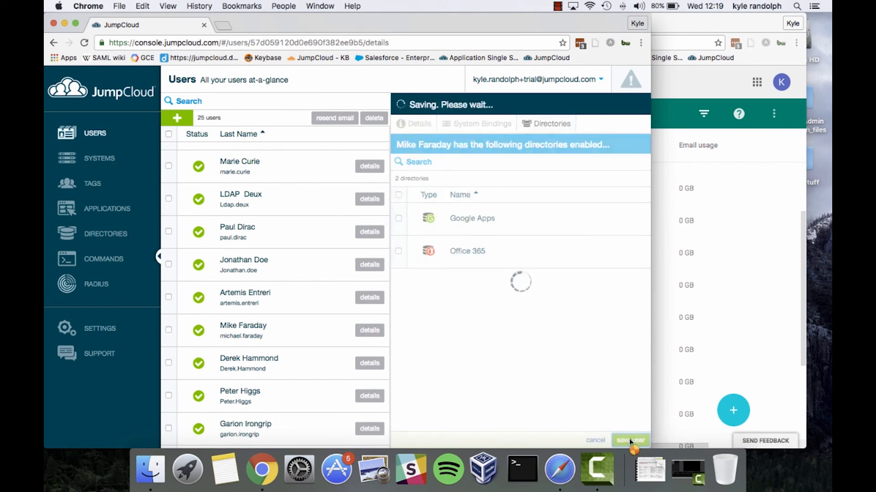
Step: In Google Admin console, reload the Users list and filter it to suspended users
click(734, 303)
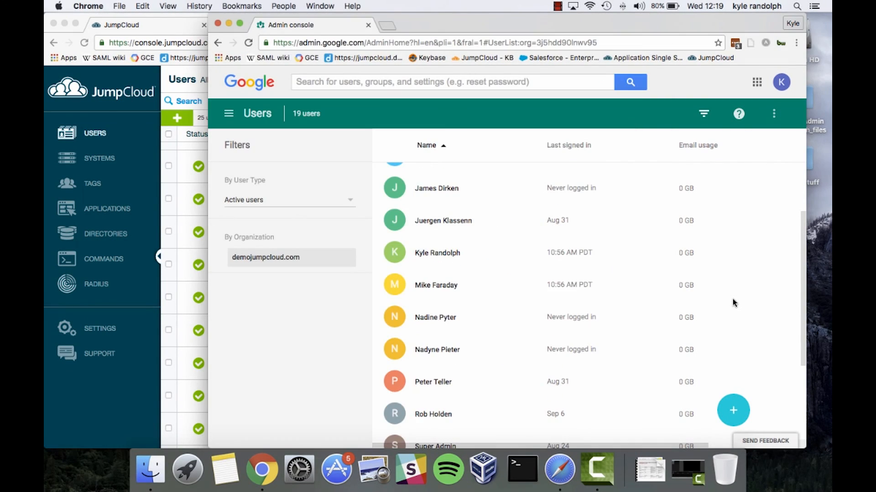
click(543, 321)
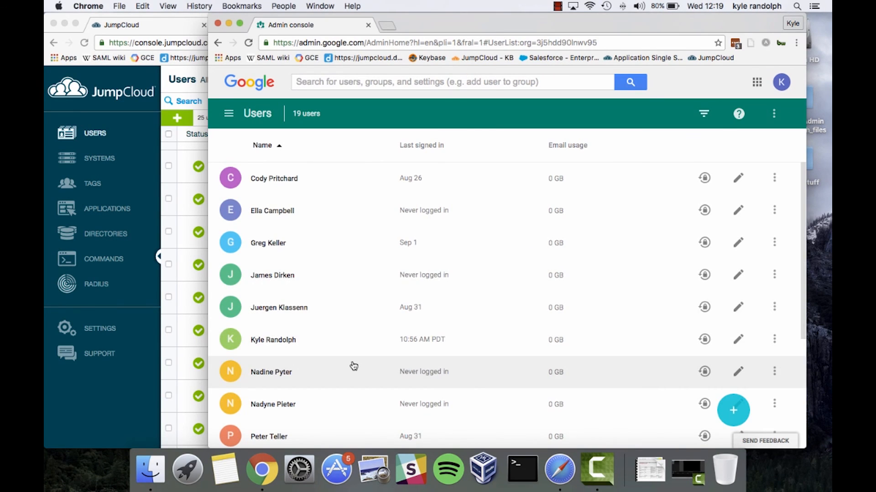
scroll(347, 361, down, 2)
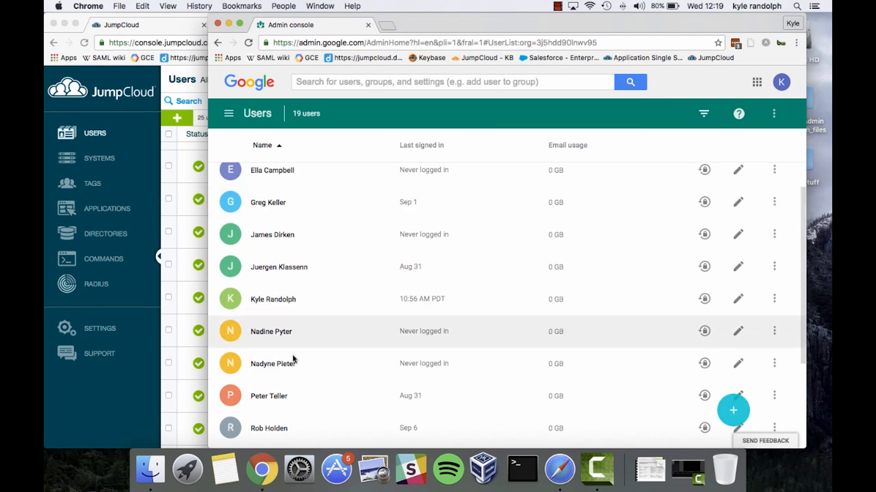
click(229, 114)
click(262, 187)
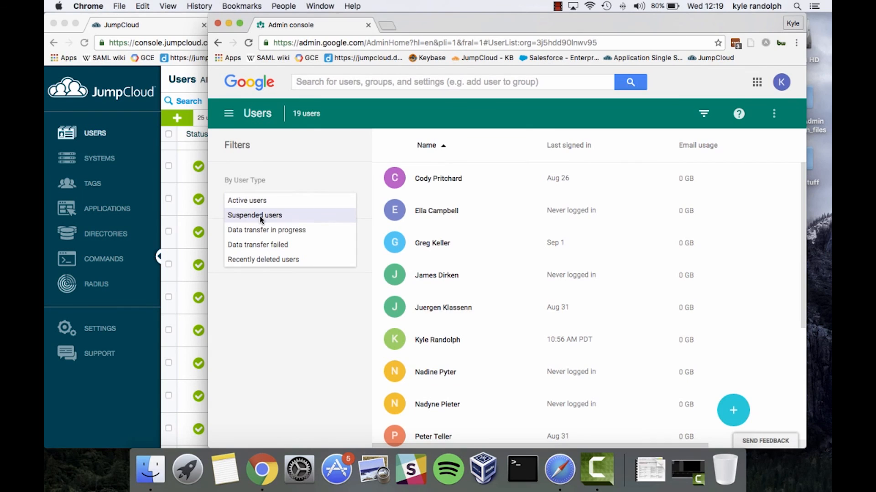
click(262, 218)
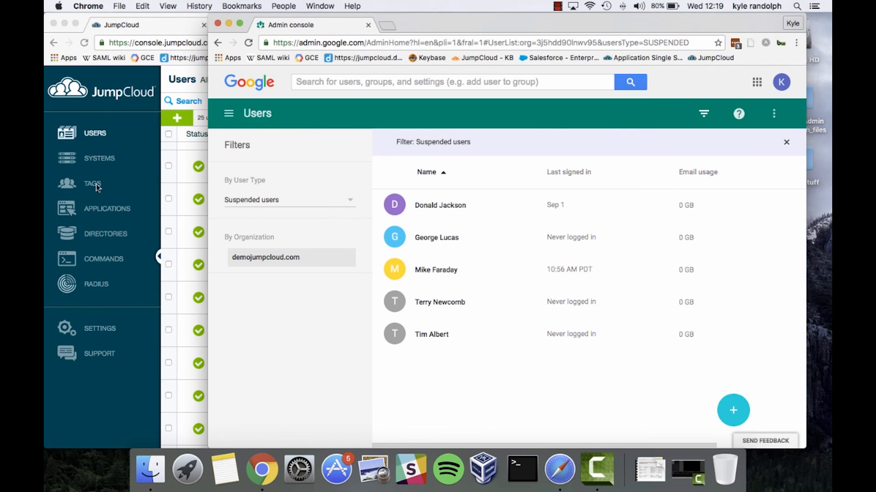
Step: Set the Admin console user-type filter back to Active users, then return to JumpCloud's Users list
click(118, 187)
scroll(229, 223, up, 1)
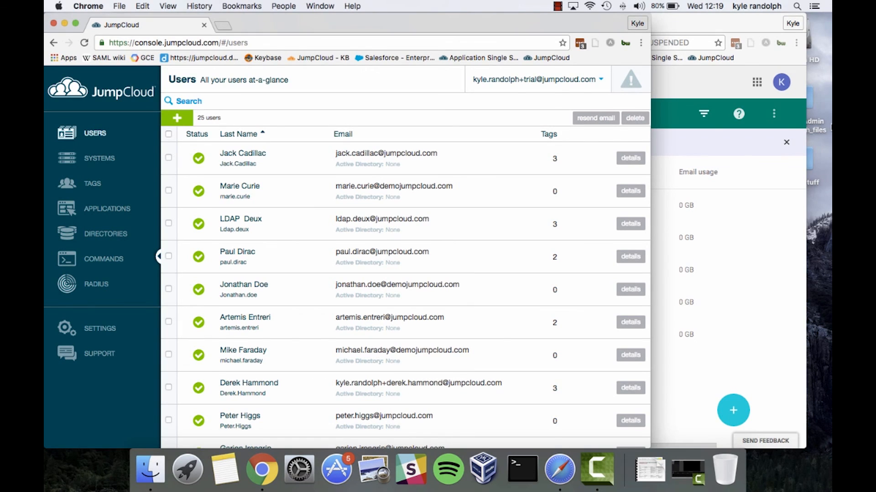
click(739, 155)
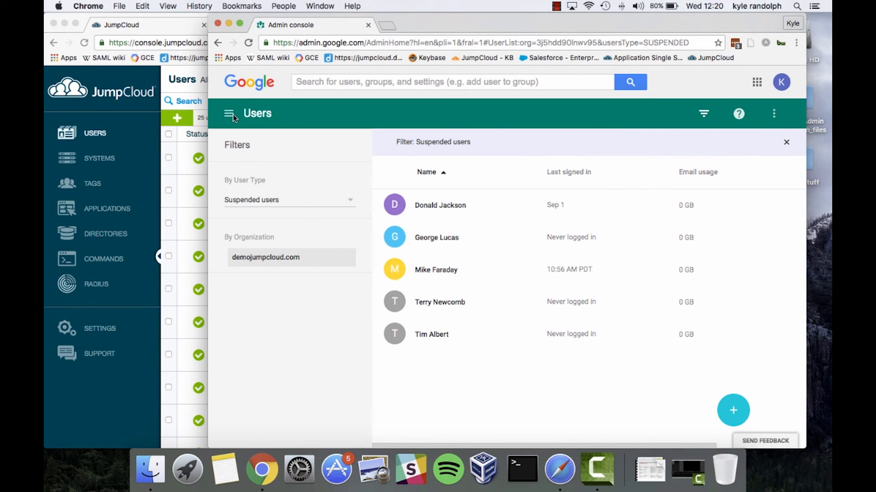
click(284, 201)
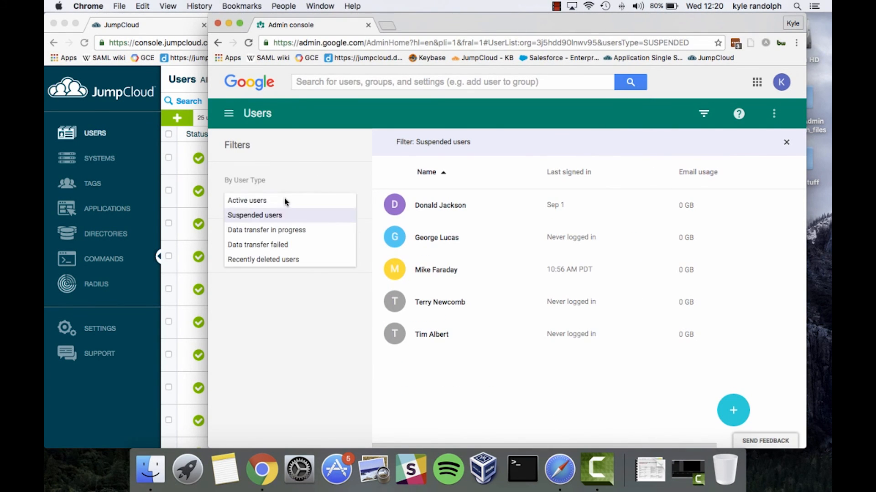
click(258, 206)
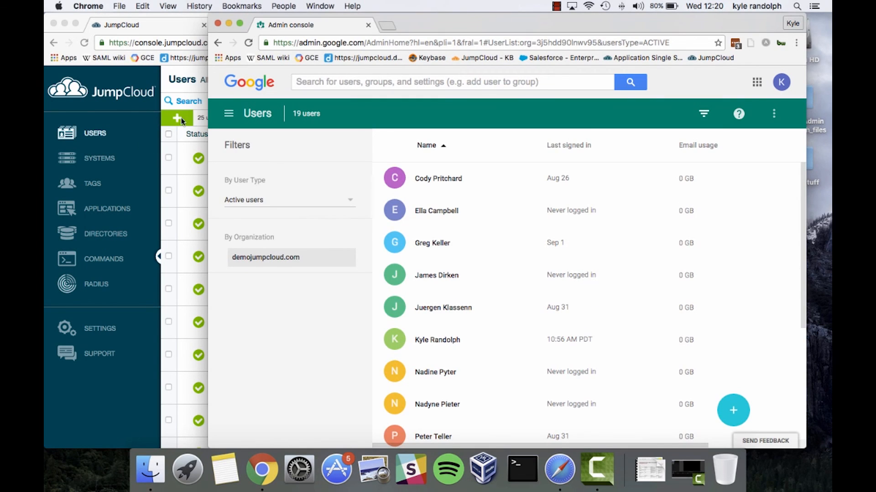
click(131, 110)
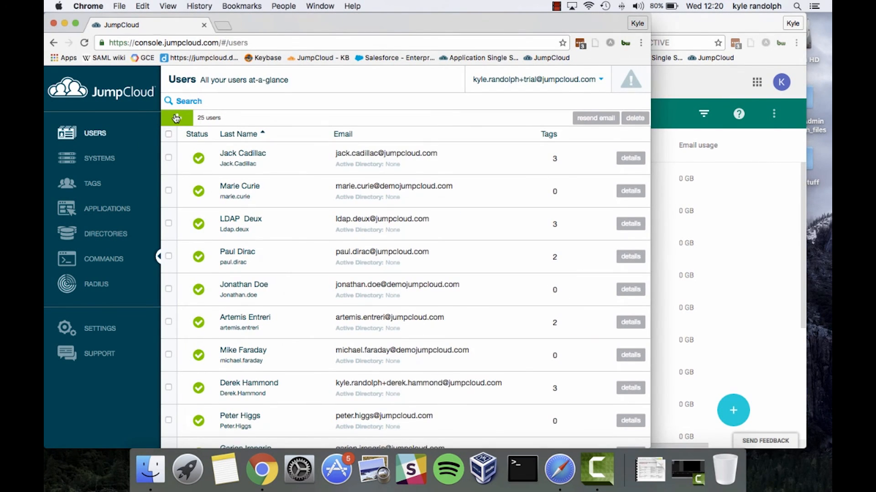
Step: Create a new user with the person's first name, last name, username and demojumpcloud.com e-mail
click(176, 118)
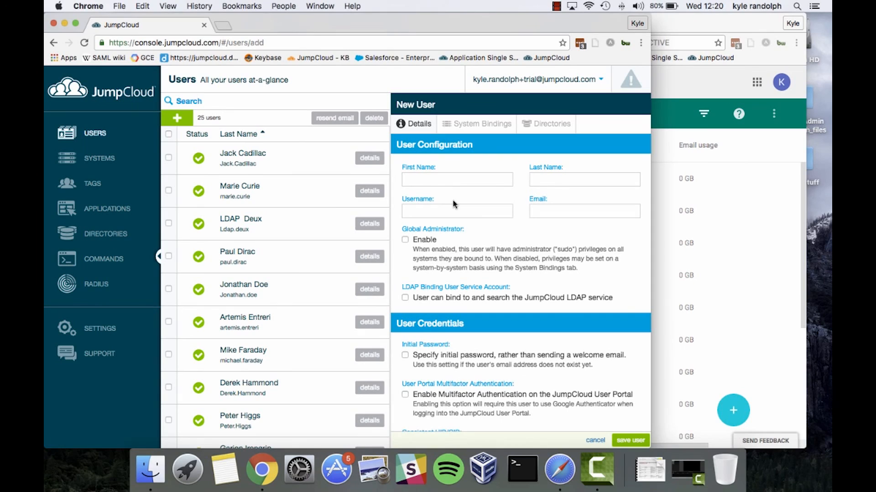
click(472, 178)
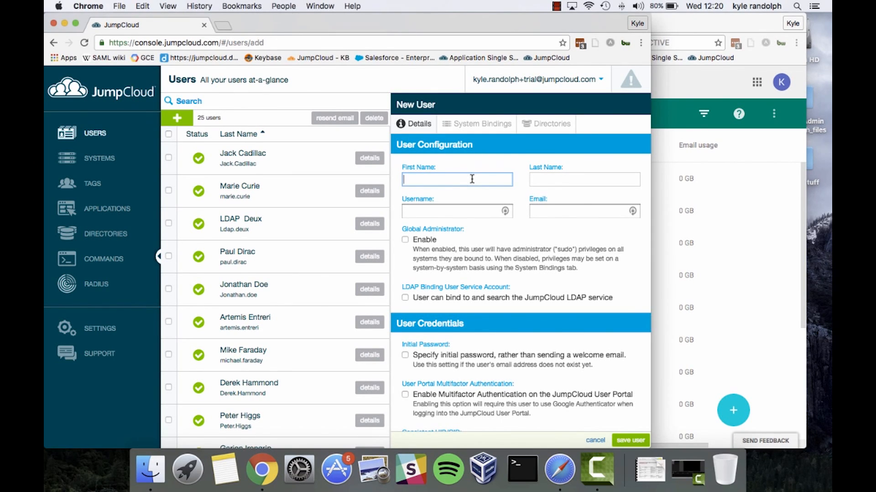
key(Tab)
key(Tab)
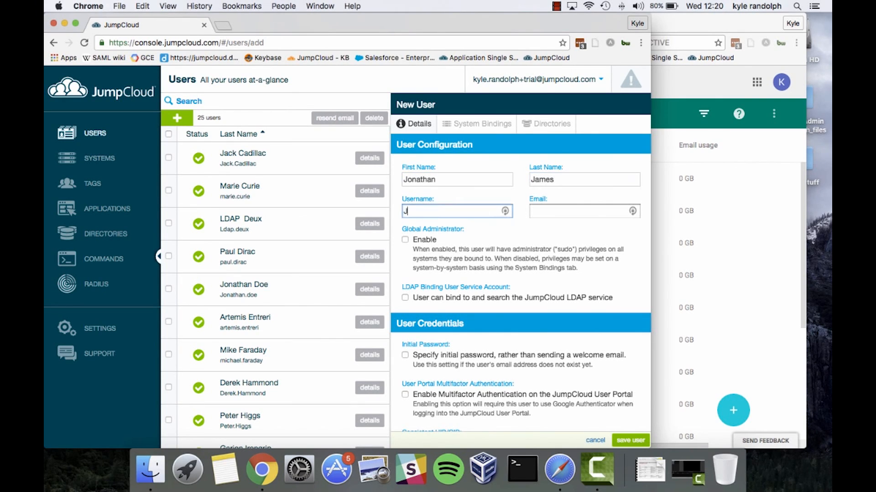
key(Tab)
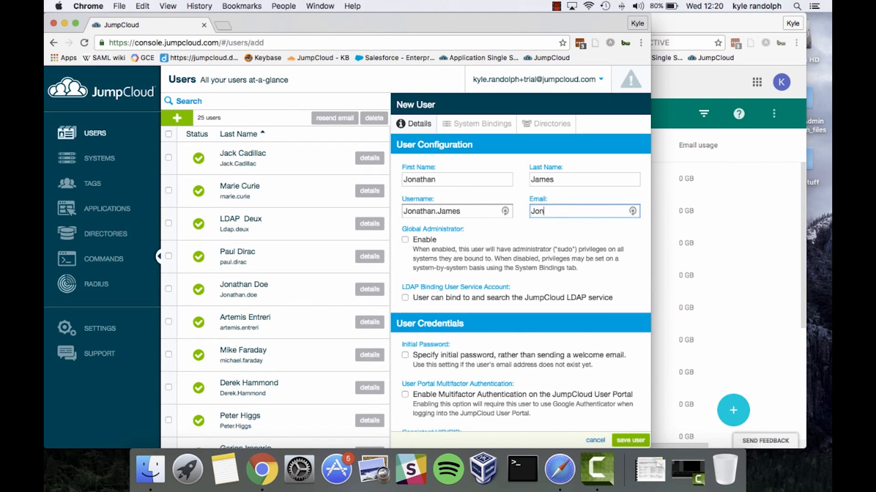
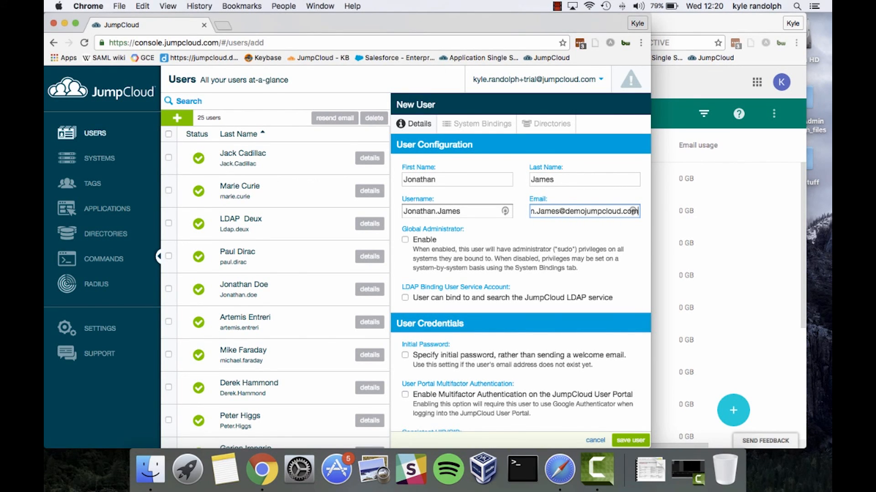
key(alt+shift+Left)
key(alt+shift+Left)
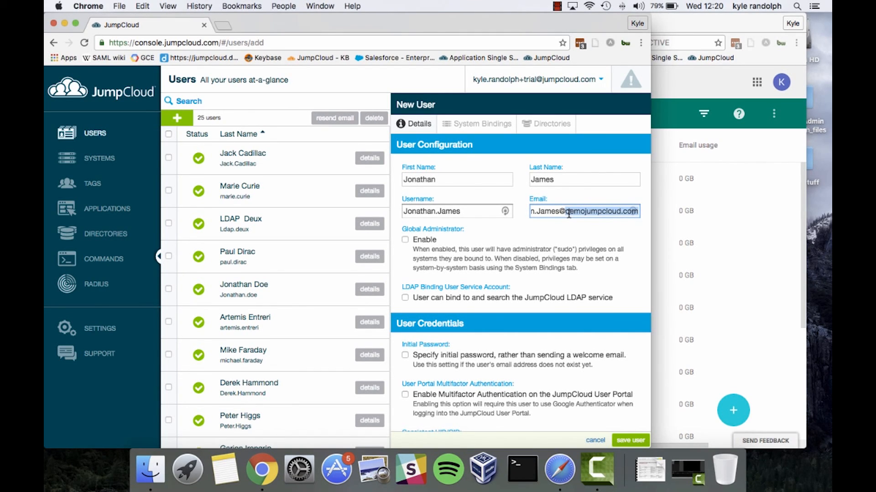
Step: Tick 'Specify initial password' and enter the same 10-character password in both password fields
click(750, 209)
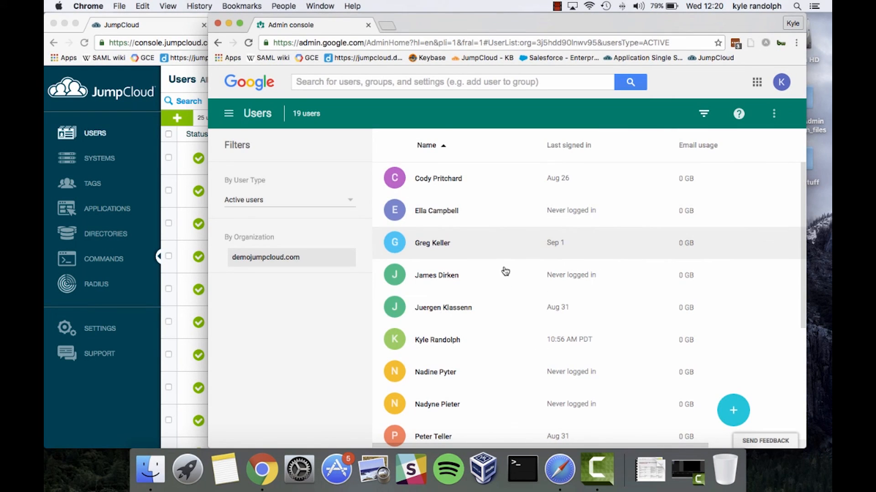
click(172, 171)
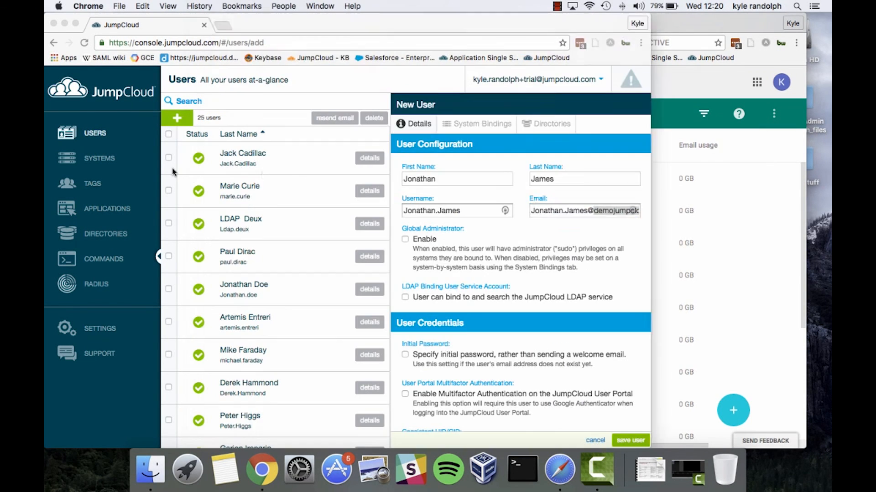
double_click(601, 209)
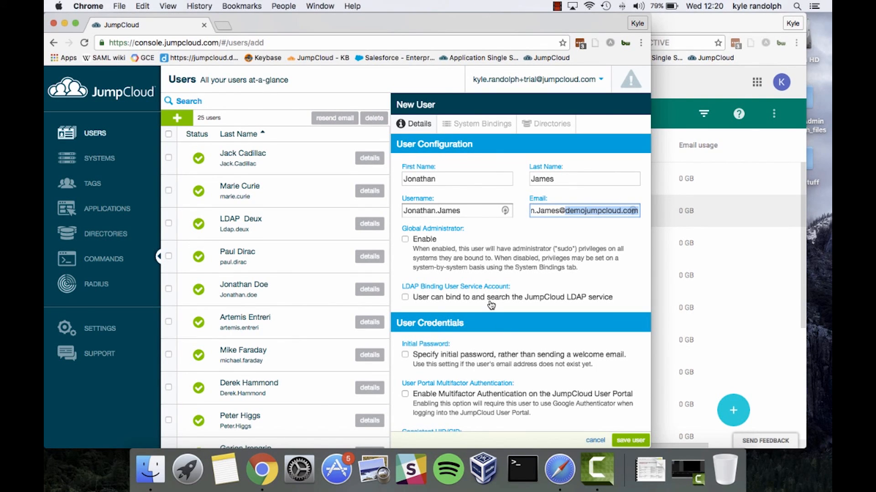
scroll(477, 314, down, 2)
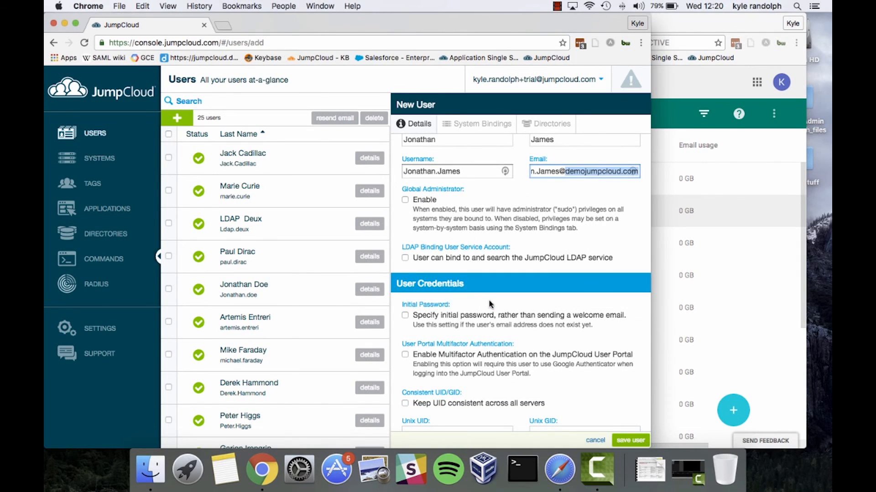
click(465, 319)
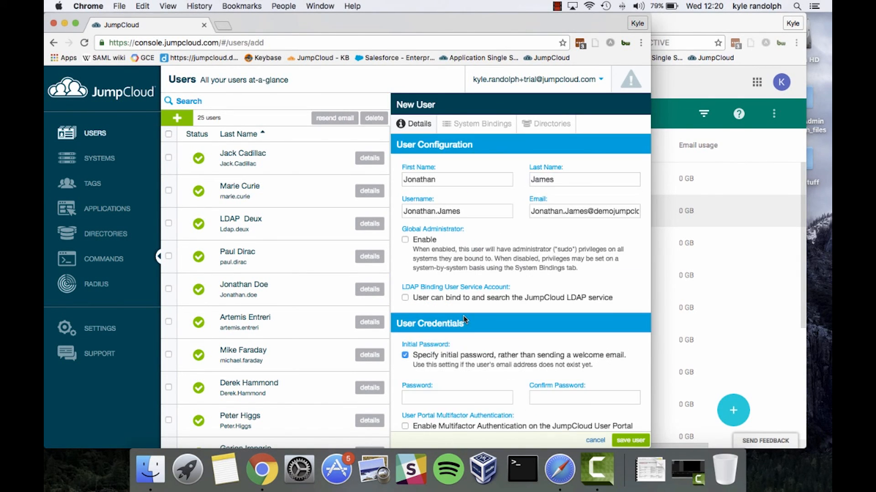
scroll(472, 338, down, 3)
click(471, 328)
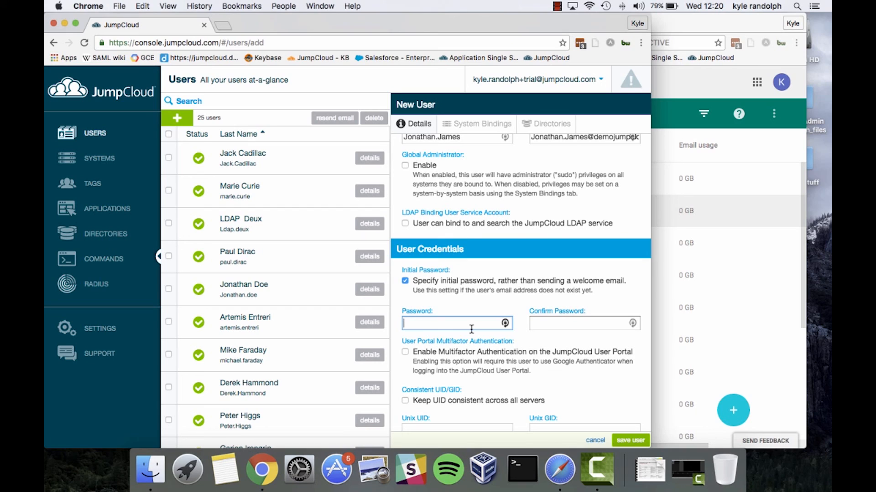
text(**********)
key(Tab)
text(**********)
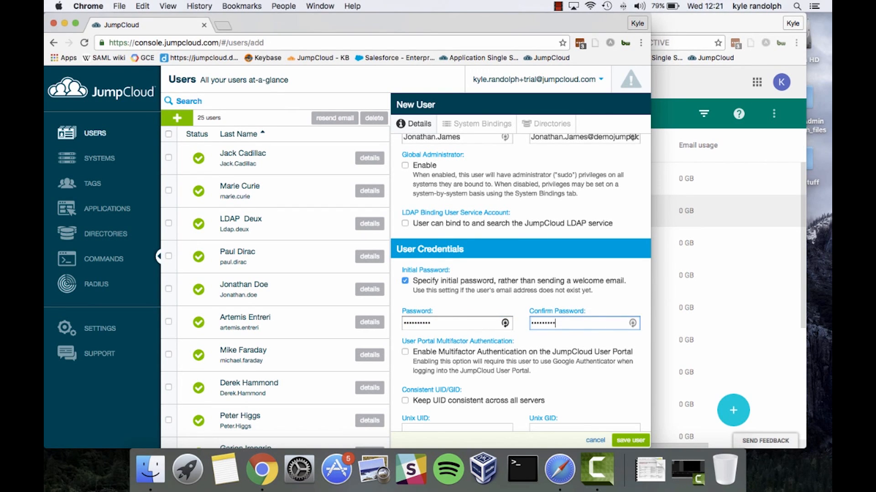
Step: Tick Google Apps on the new user's Directories tab and save, bringing JumpCloud to 26 users
click(540, 120)
click(398, 219)
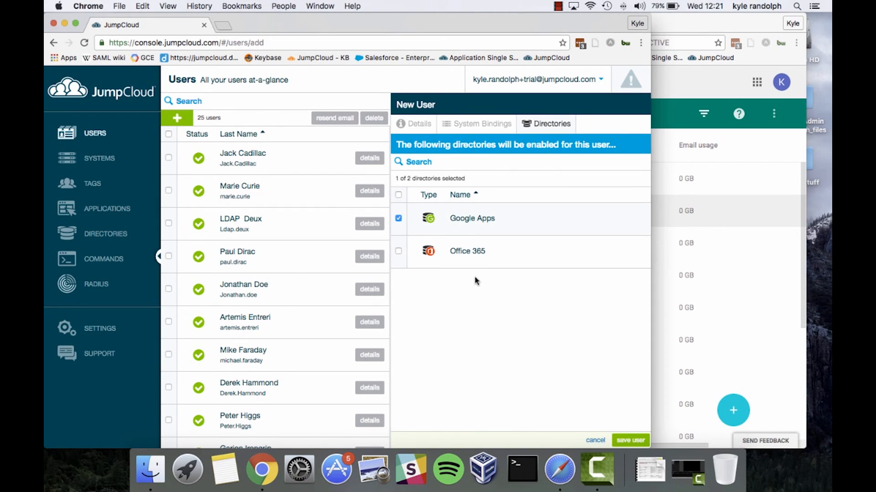
click(631, 441)
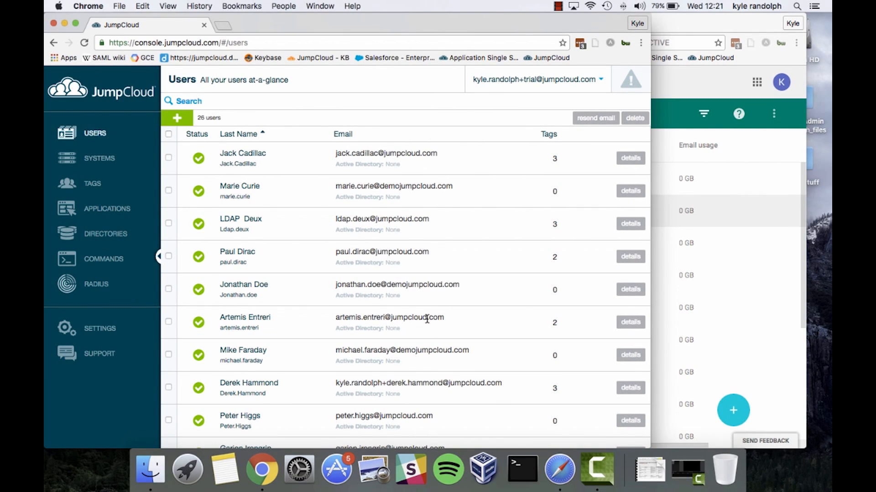
click(726, 227)
Step: Reload Google Admin's Users list and scroll to confirm 20 active users, including the new account
click(423, 266)
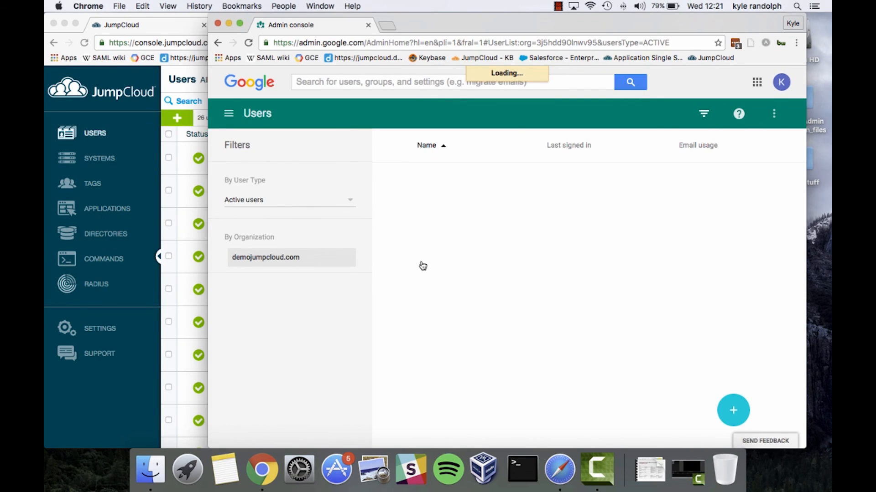
scroll(423, 265, down, 5)
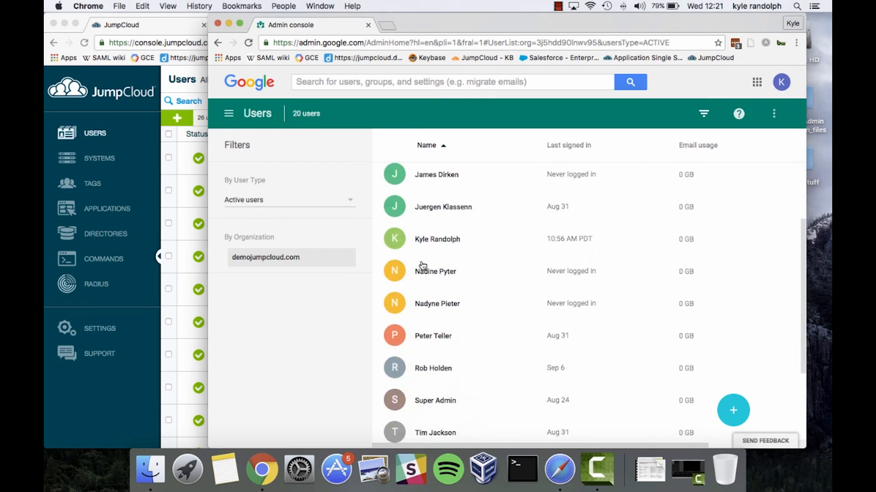